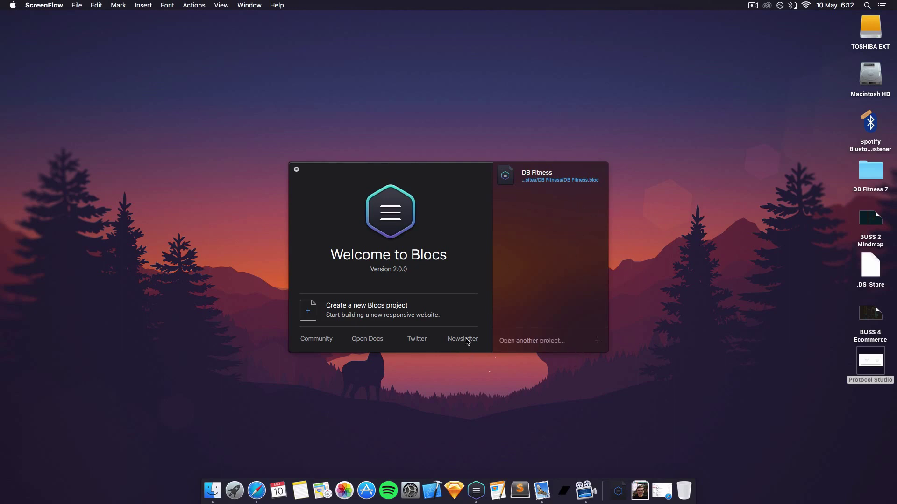
- Bring the Blocs 2.0.0 welcome window, listing the DB Fitness project, to the front
{"action": "left_click", "coordinate": [400, 319]}
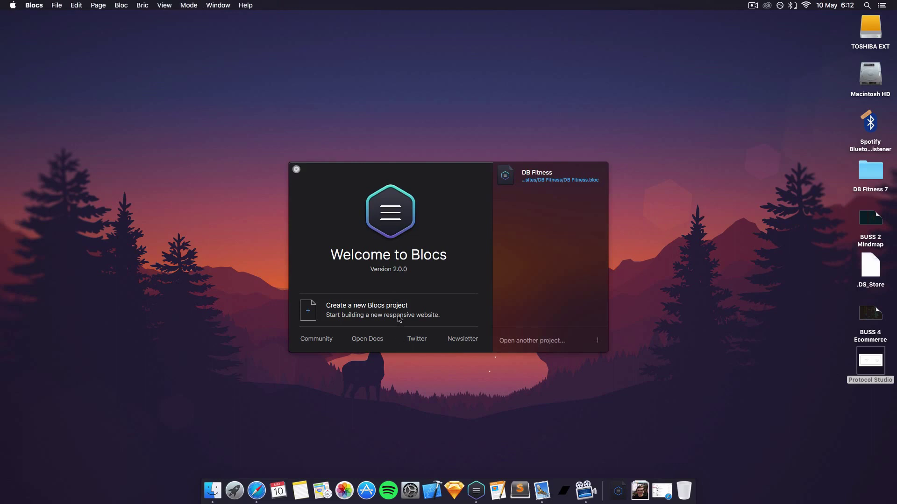
- Open the Blocs documentation, browse its topics and make the Documentation window narrower
{"action": "left_click", "coordinate": [367, 340]}
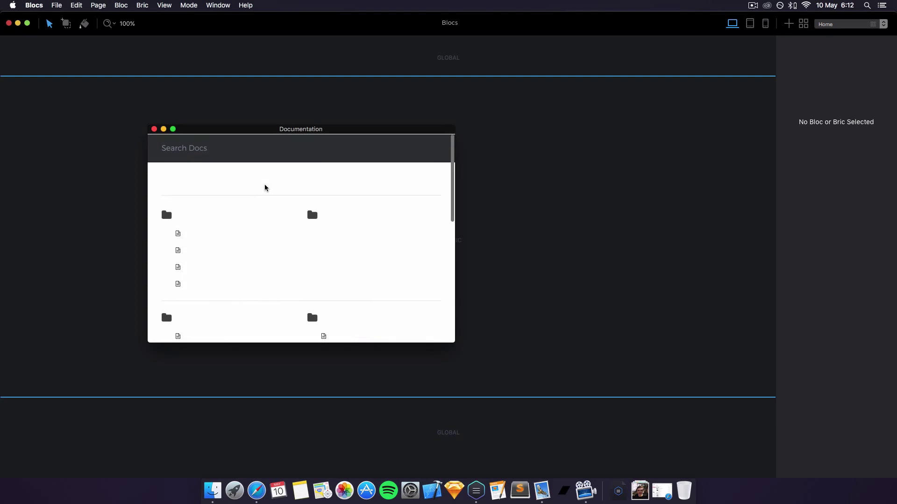
{"action": "scroll", "coordinate": [265, 188], "scroll_direction": "down", "scroll_amount": 4}
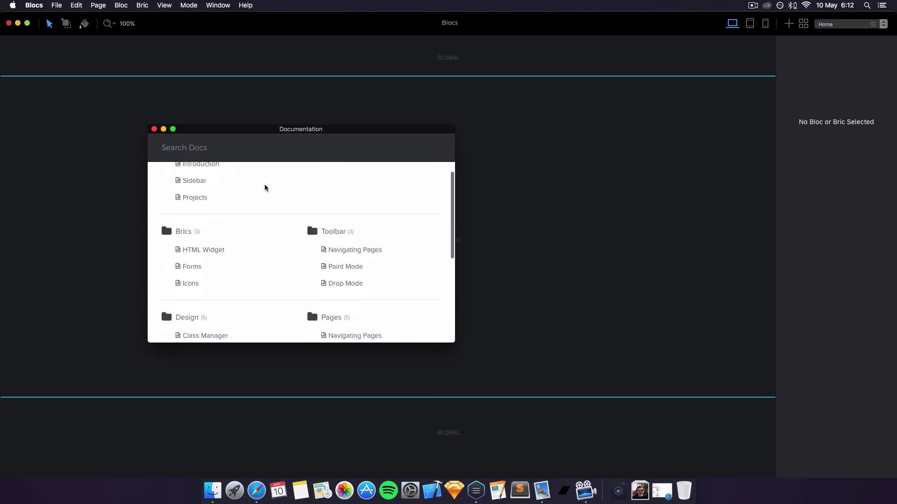
{"action": "scroll", "coordinate": [265, 188], "scroll_direction": "down", "scroll_amount": 8}
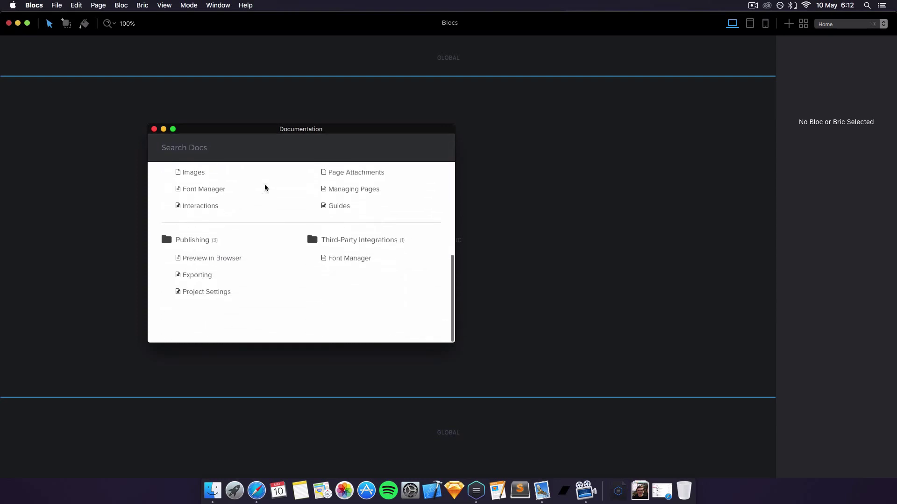
{"action": "scroll", "coordinate": [273, 227], "scroll_direction": "up", "scroll_amount": 2}
{"action": "scroll", "coordinate": [273, 227], "scroll_direction": "up", "scroll_amount": 10}
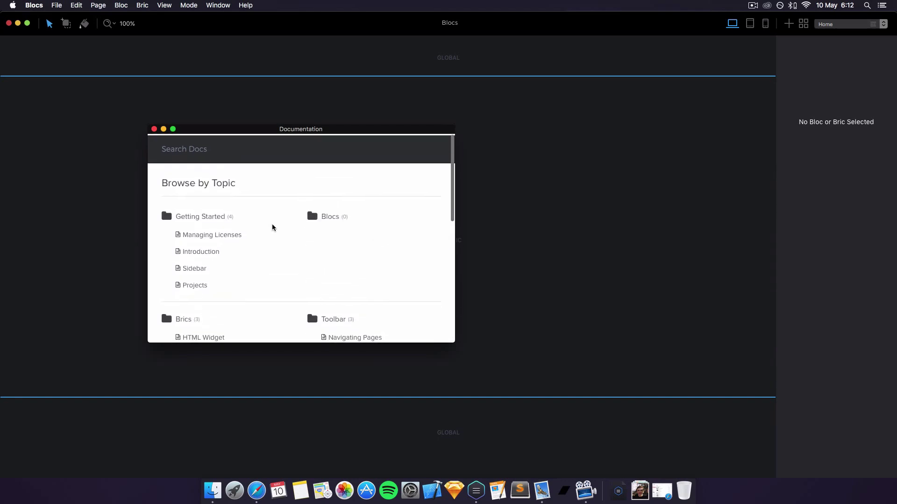
{"action": "scroll", "coordinate": [272, 227], "scroll_direction": "down", "scroll_amount": 8}
{"action": "scroll", "coordinate": [273, 226], "scroll_direction": "up", "scroll_amount": 10}
{"action": "right_click", "coordinate": [270, 167]}
{"action": "left_click", "coordinate": [264, 156]}
{"action": "right_click", "coordinate": [277, 214]}
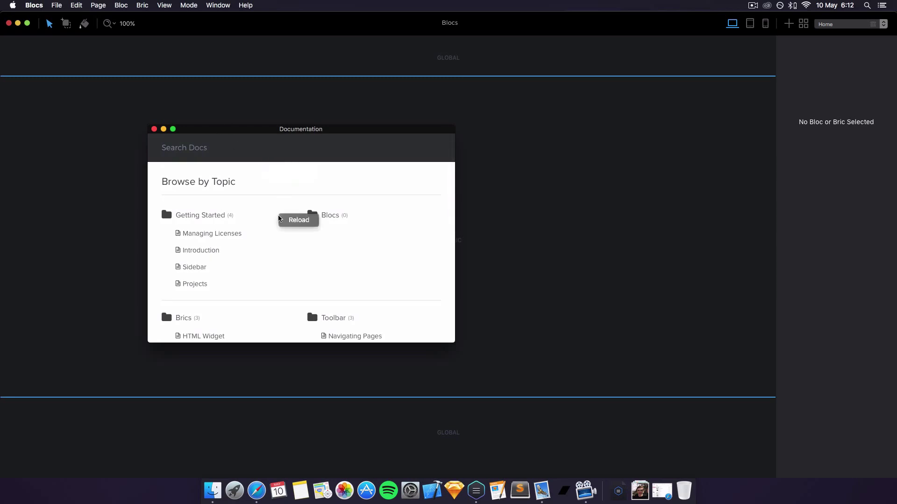
{"action": "left_click", "coordinate": [467, 187]}
{"action": "left_click_drag", "start_coordinate": [455, 192], "coordinate": [437, 210]}
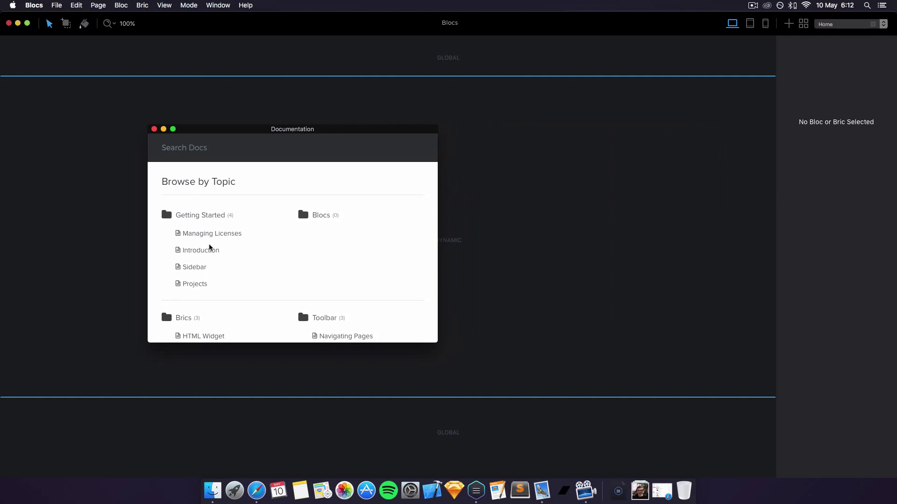
- Find and read through the HTML Widget documentation article
{"action": "scroll", "coordinate": [208, 247], "scroll_direction": "down", "scroll_amount": 2}
{"action": "scroll", "coordinate": [215, 252], "scroll_direction": "down", "scroll_amount": 2}
{"action": "scroll", "coordinate": [219, 256], "scroll_direction": "down", "scroll_amount": 1}
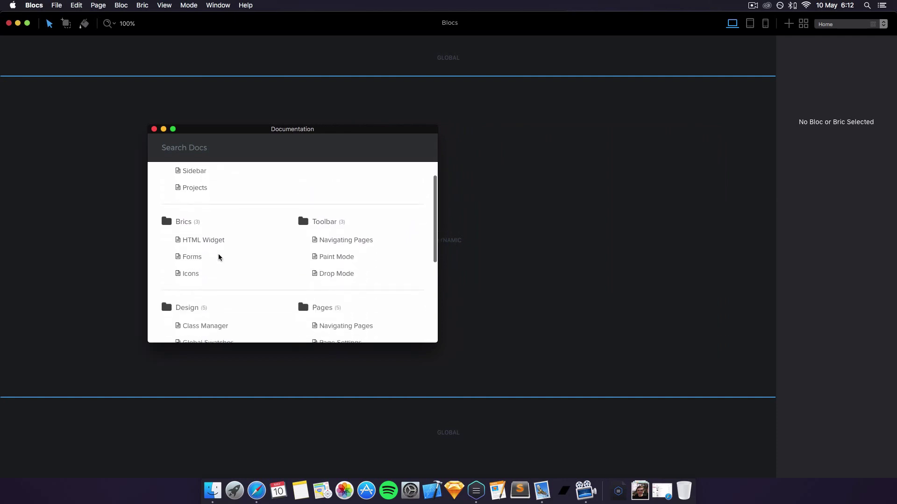
{"action": "left_click", "coordinate": [203, 240]}
{"action": "scroll", "coordinate": [241, 196], "scroll_direction": "down", "scroll_amount": 6}
{"action": "scroll", "coordinate": [242, 197], "scroll_direction": "down", "scroll_amount": 10}
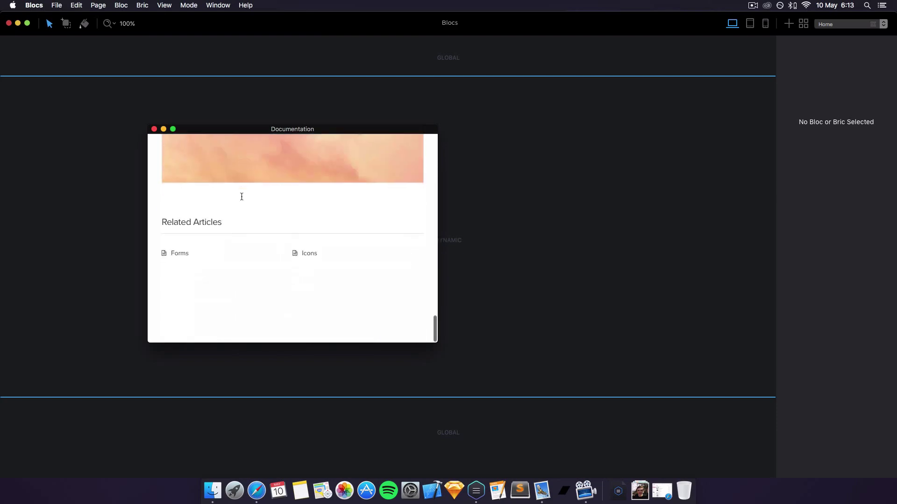
{"action": "scroll", "coordinate": [241, 197], "scroll_direction": "up", "scroll_amount": 15}
{"action": "scroll", "coordinate": [242, 197], "scroll_direction": "up", "scroll_amount": 5}
- Close the Documentation and empty project windows, then open DB Fitness from recent projects
{"action": "left_click", "coordinate": [154, 129]}
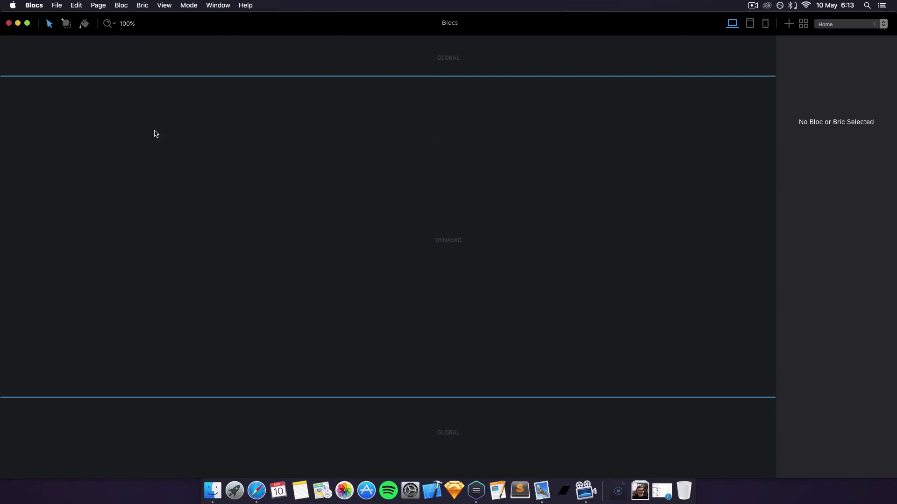
{"action": "left_click", "coordinate": [8, 23]}
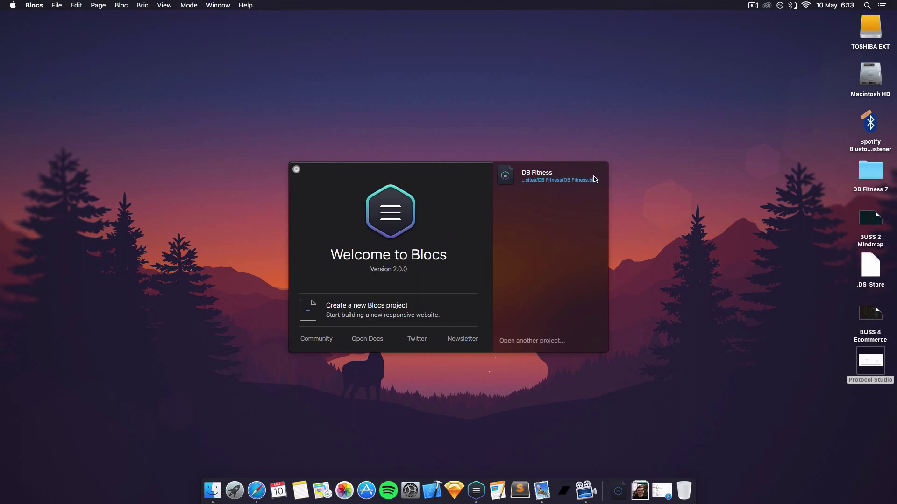
{"action": "left_click", "coordinate": [731, 333]}
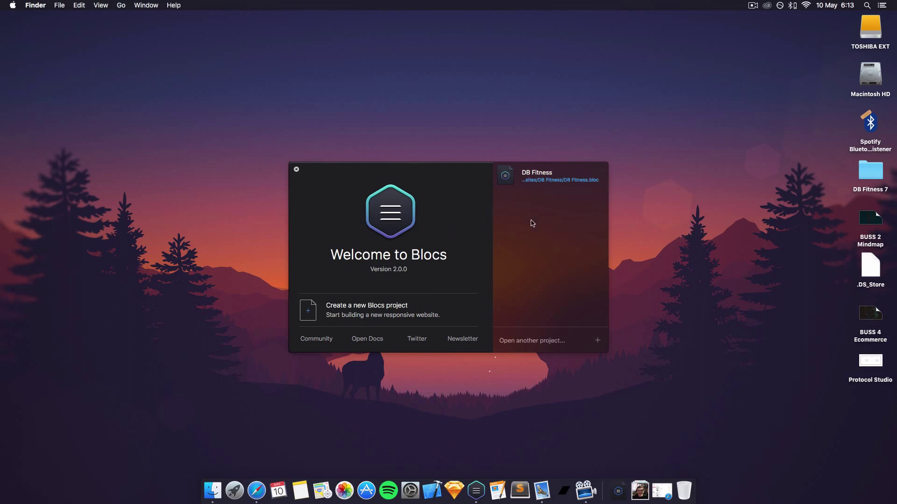
{"action": "left_click", "coordinate": [547, 181]}
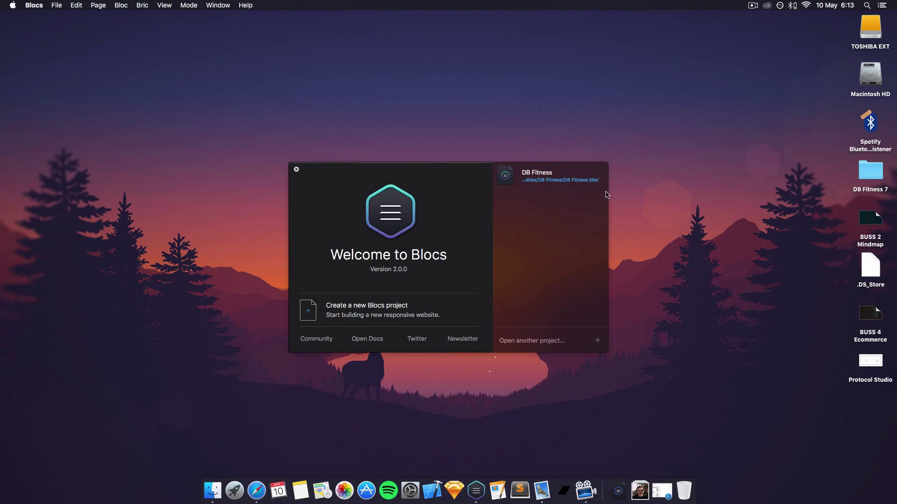
{"action": "left_click", "coordinate": [539, 181]}
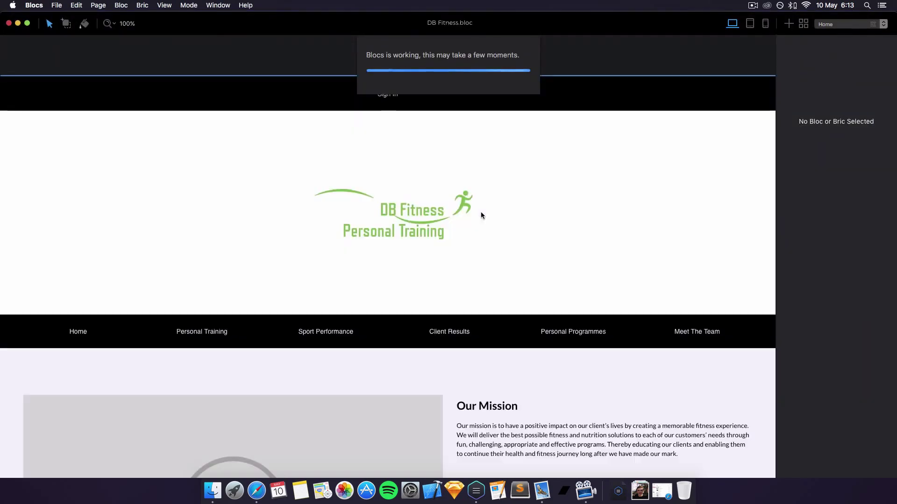
- Scroll the DB Fitness Home page, then switch to the Meet-The-Team page
{"action": "scroll", "coordinate": [483, 211], "scroll_direction": "down", "scroll_amount": 15}
{"action": "scroll", "coordinate": [483, 211], "scroll_direction": "up", "scroll_amount": 3}
{"action": "scroll", "coordinate": [483, 215], "scroll_direction": "up", "scroll_amount": 20}
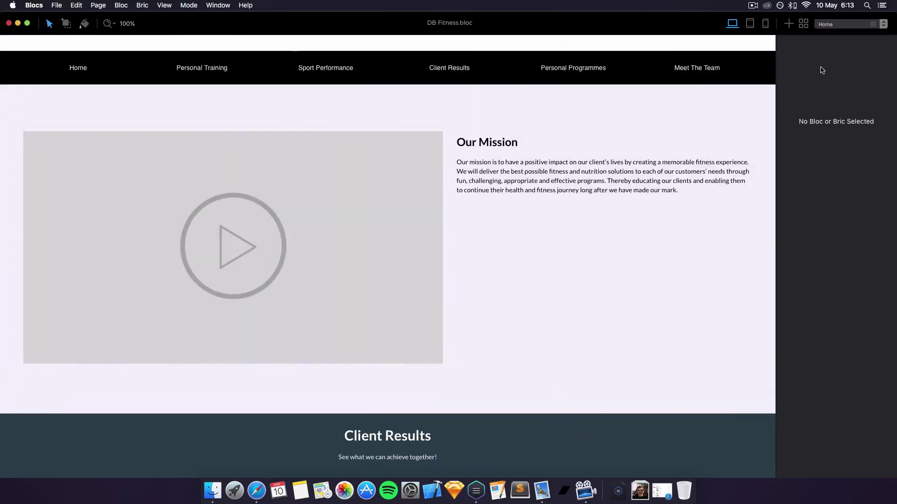
{"action": "left_click", "coordinate": [849, 25]}
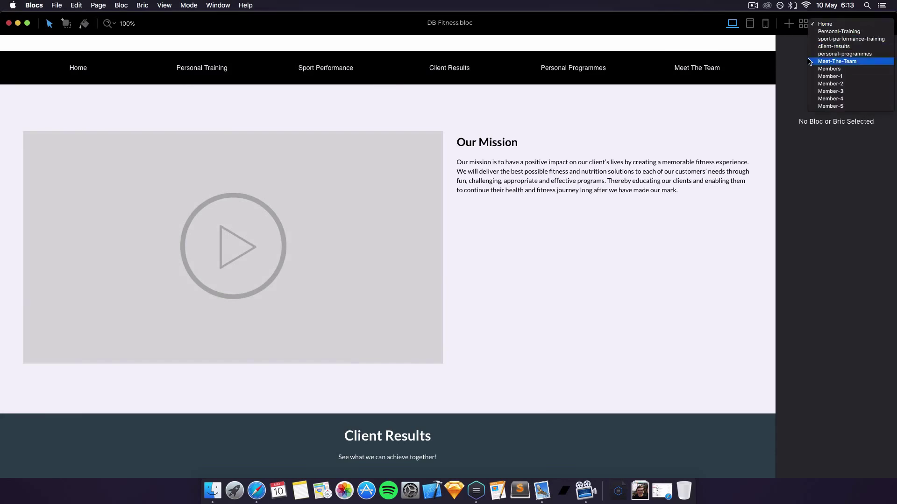
{"action": "left_click", "coordinate": [809, 61]}
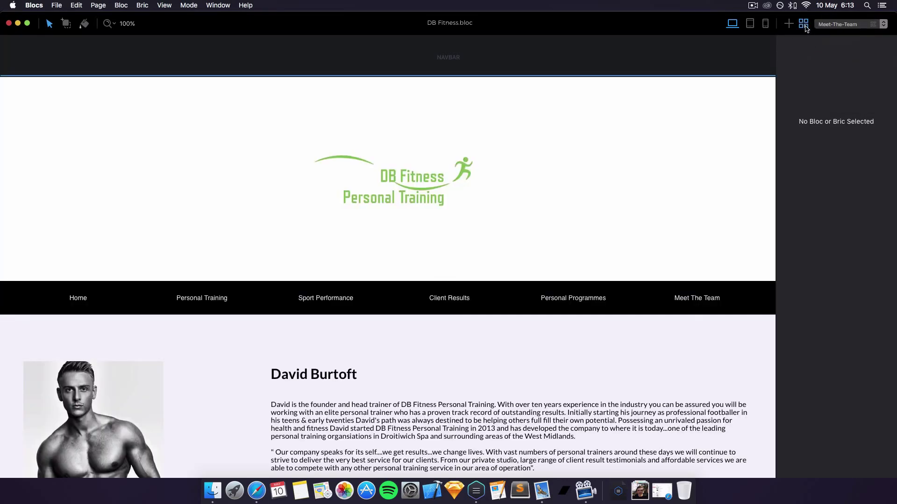
- Open the Personal-Training page from the page overview, scroll it, then close the project
{"action": "left_click", "coordinate": [803, 24]}
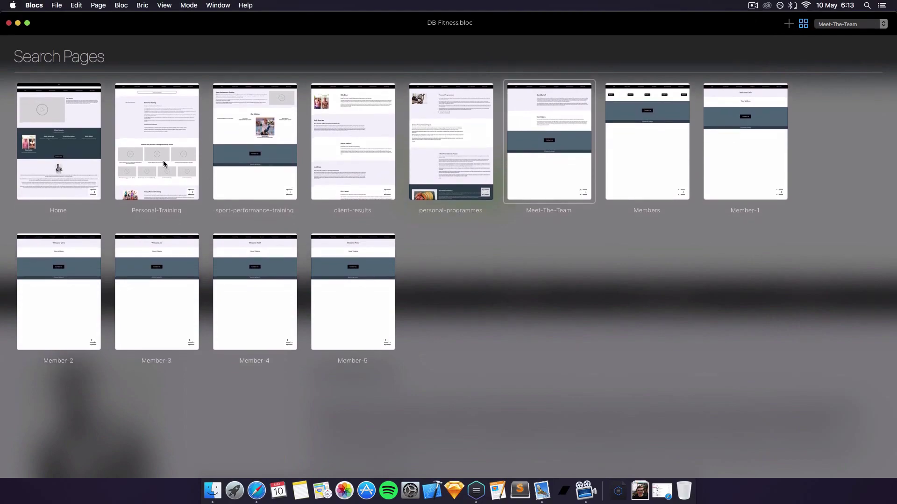
{"action": "left_click", "coordinate": [163, 160]}
{"action": "scroll", "coordinate": [483, 236], "scroll_direction": "down", "scroll_amount": 10}
{"action": "scroll", "coordinate": [483, 238], "scroll_direction": "down", "scroll_amount": 5}
{"action": "scroll", "coordinate": [483, 238], "scroll_direction": "up", "scroll_amount": 20}
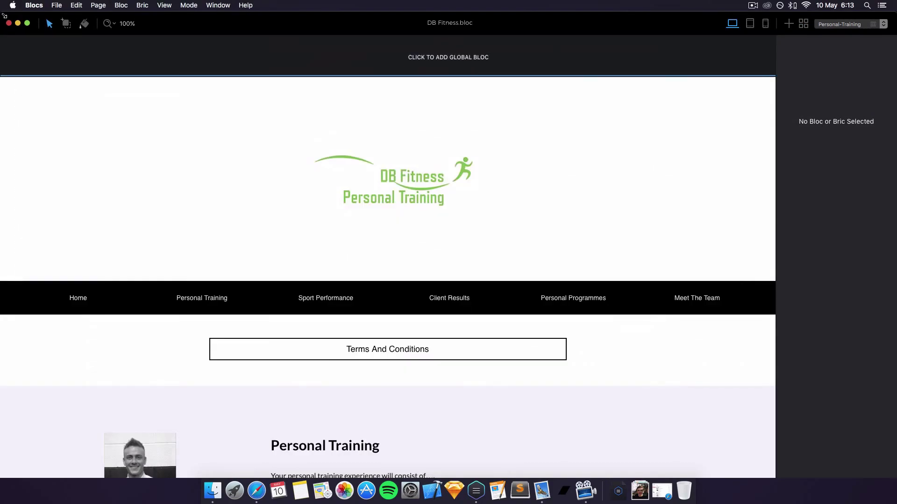
{"action": "left_click", "coordinate": [9, 23]}
{"action": "key", "text": "Return"}
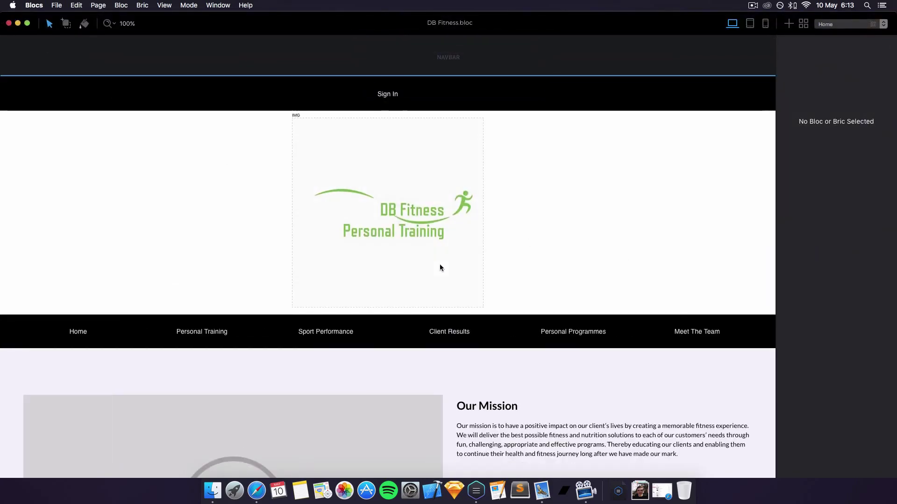
- Close DB Fitness, start a new blank project and open Blocs Preferences
{"action": "left_click", "coordinate": [9, 23]}
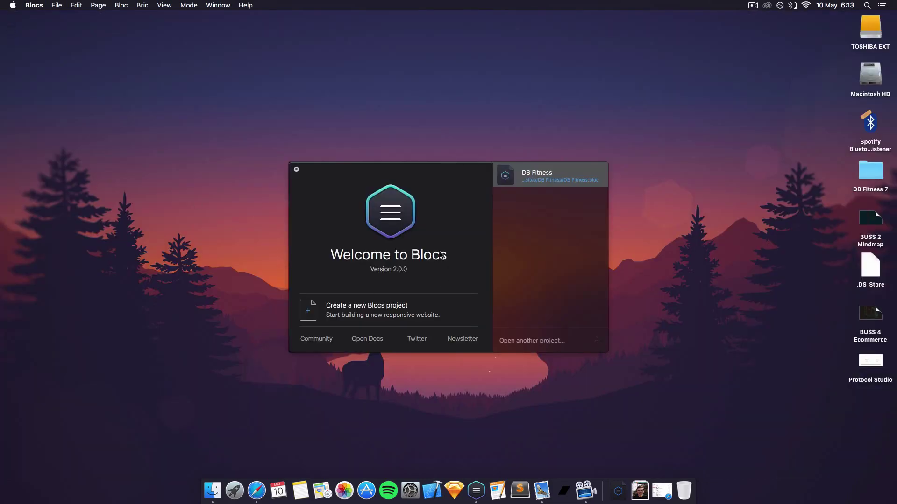
{"action": "left_click", "coordinate": [395, 311]}
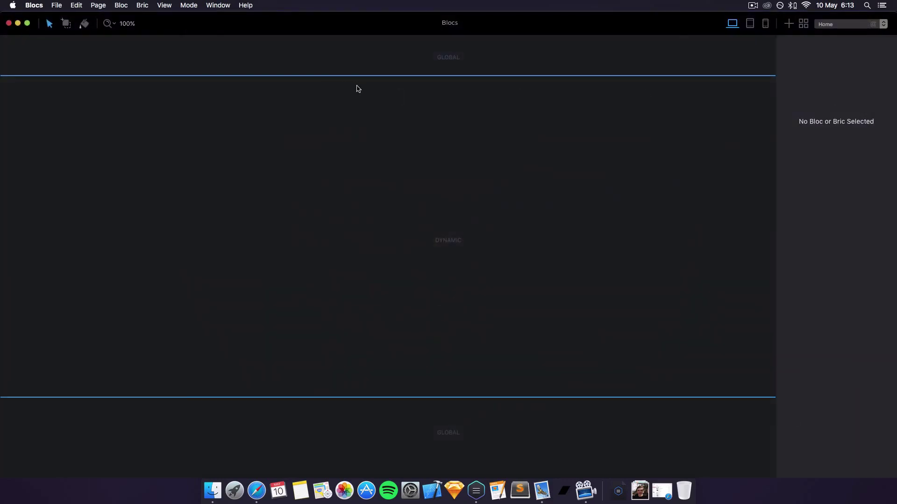
{"action": "left_click", "coordinate": [32, 4]}
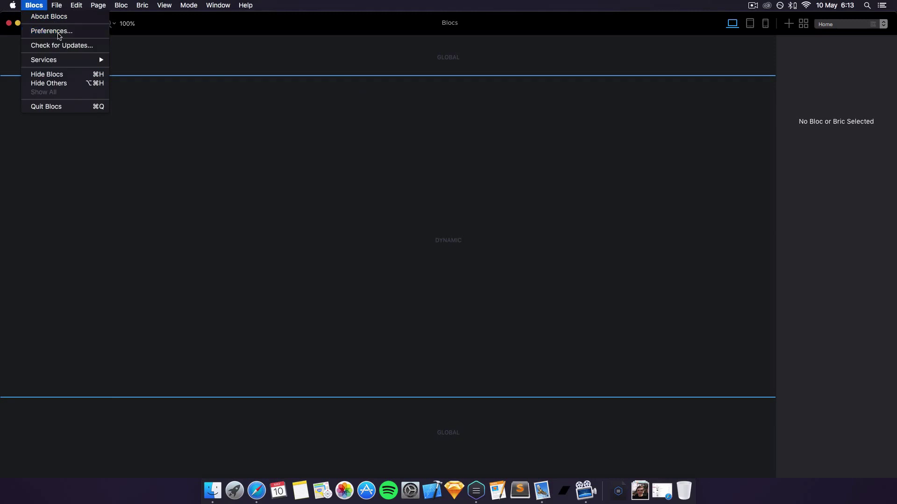
{"action": "left_click", "coordinate": [52, 31]}
- Try Sidebar Position Left, leave it on Right, then close Preferences and the blank project
{"action": "left_click", "coordinate": [456, 242]}
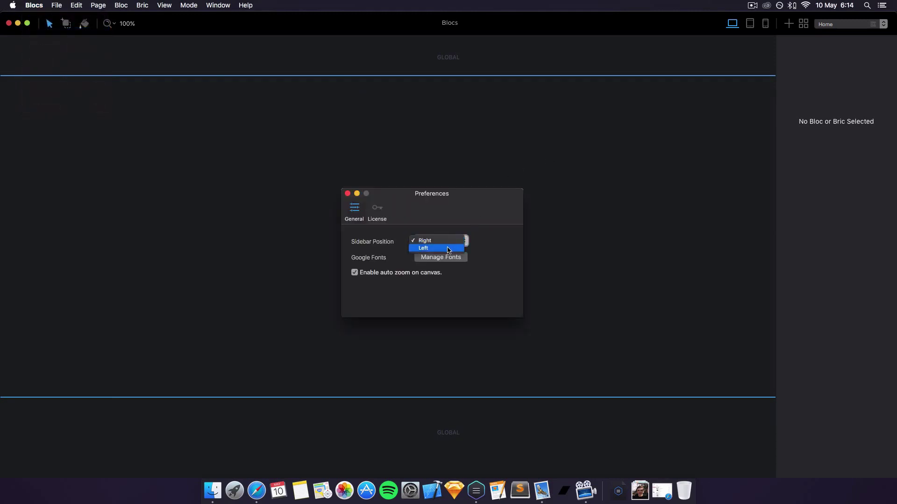
{"action": "left_click", "coordinate": [453, 248]}
{"action": "left_click", "coordinate": [452, 241]}
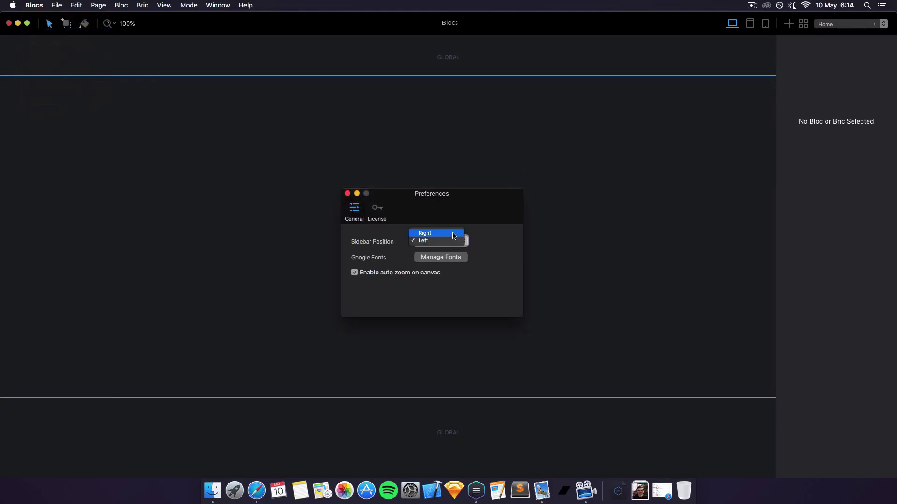
{"action": "left_click", "coordinate": [448, 233]}
{"action": "left_click", "coordinate": [448, 241]}
{"action": "left_click", "coordinate": [448, 250]}
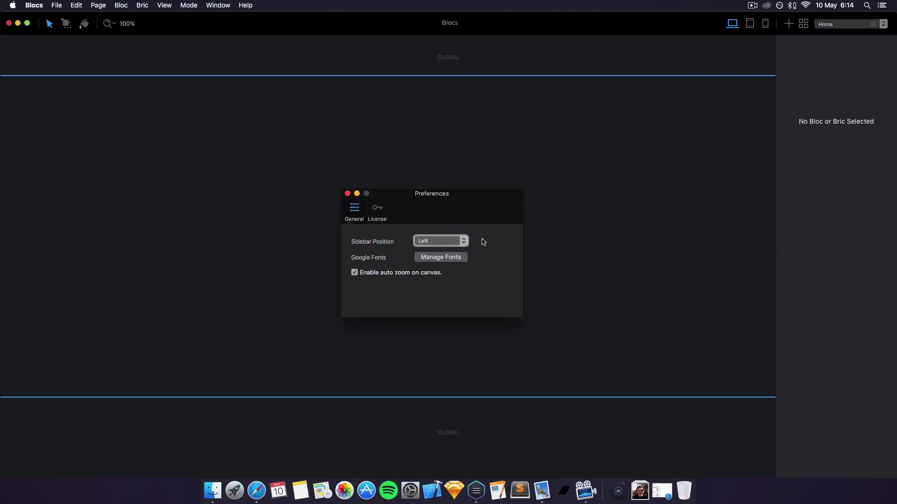
{"action": "left_click", "coordinate": [451, 242]}
{"action": "left_click", "coordinate": [448, 232]}
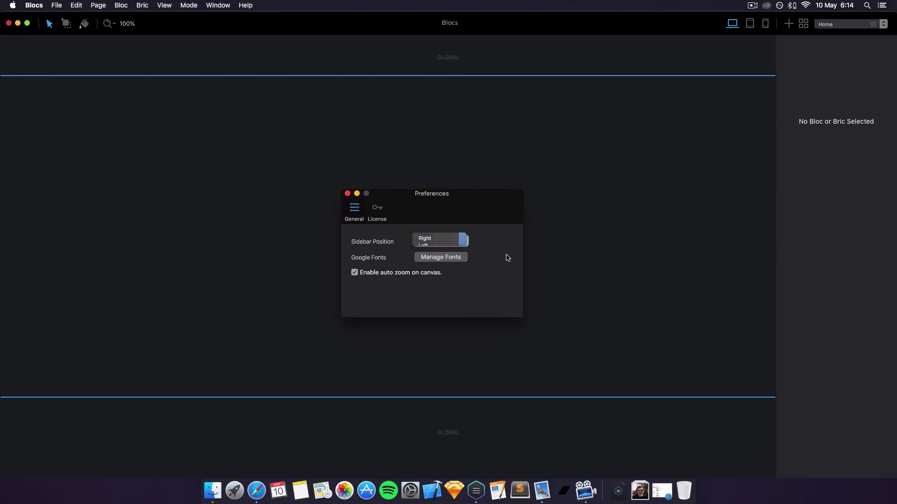
{"action": "left_click", "coordinate": [347, 195]}
{"action": "left_click", "coordinate": [9, 25]}
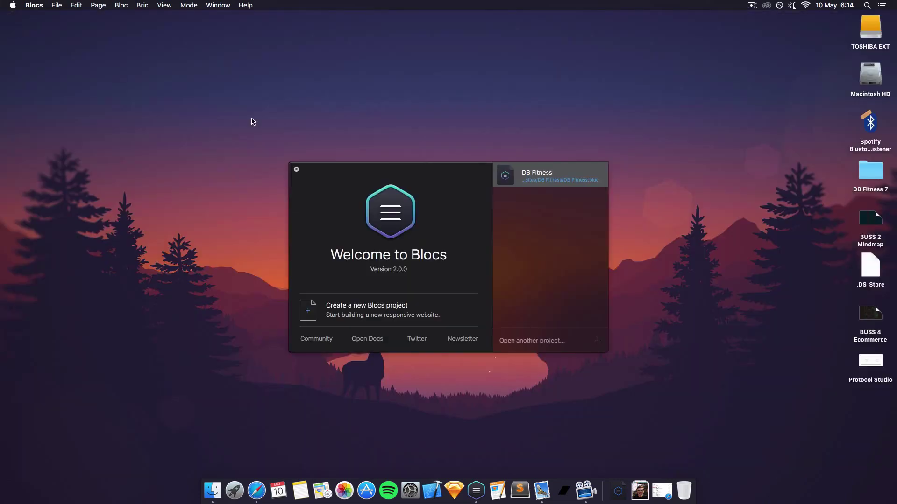
- Reopen Blocs, create a new blank project and open Preferences
{"action": "left_click", "coordinate": [299, 170]}
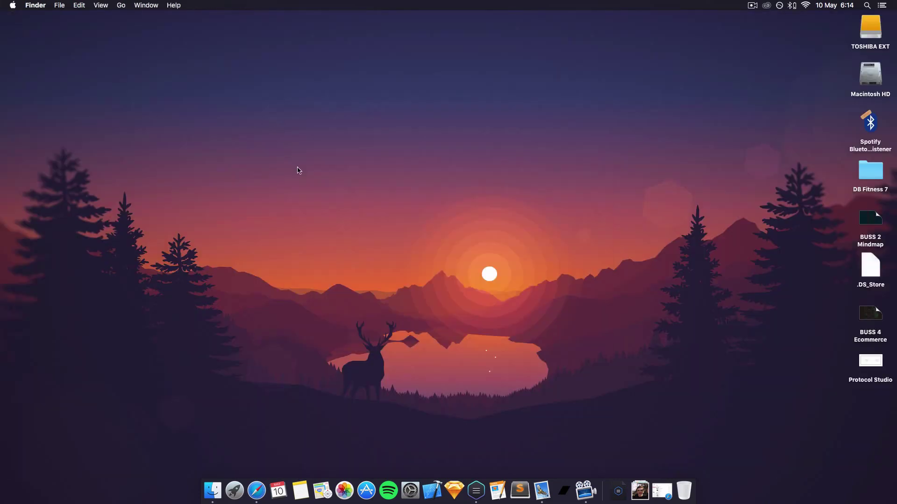
{"action": "left_click", "coordinate": [476, 490]}
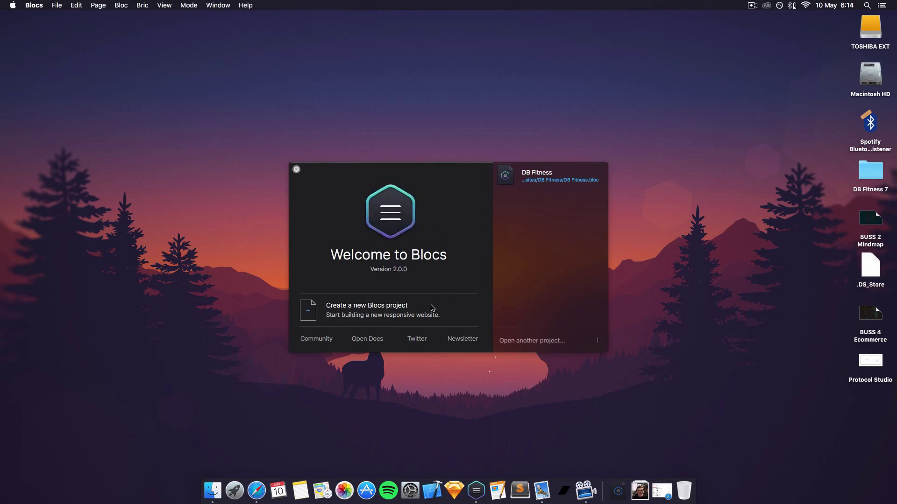
{"action": "left_click", "coordinate": [419, 314]}
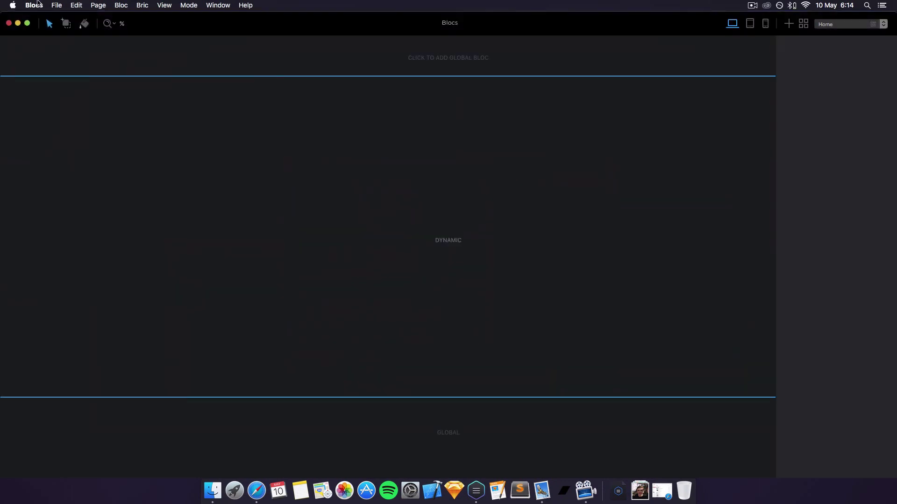
{"action": "left_click", "coordinate": [34, 5]}
{"action": "left_click", "coordinate": [49, 31]}
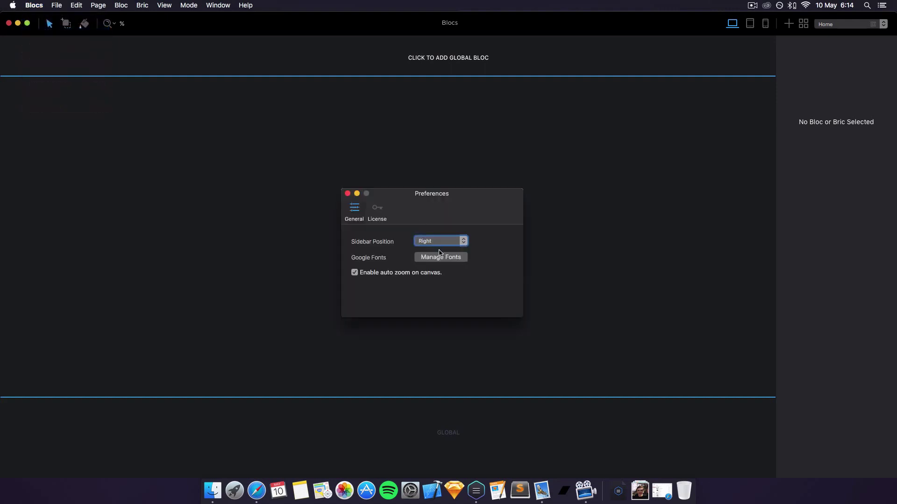
- Set Sidebar Position to Left, then back to Right
{"action": "left_click", "coordinate": [441, 242]}
{"action": "left_click", "coordinate": [442, 249]}
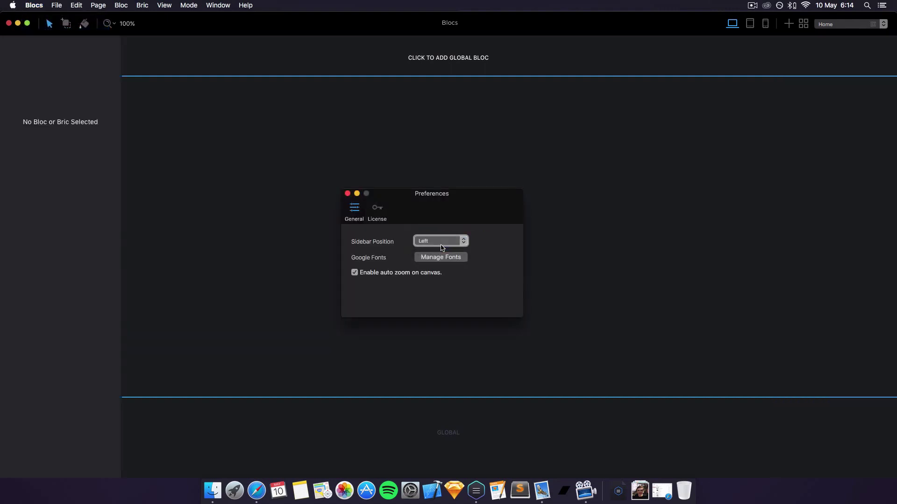
{"action": "left_click", "coordinate": [446, 239]}
{"action": "left_click", "coordinate": [442, 233]}
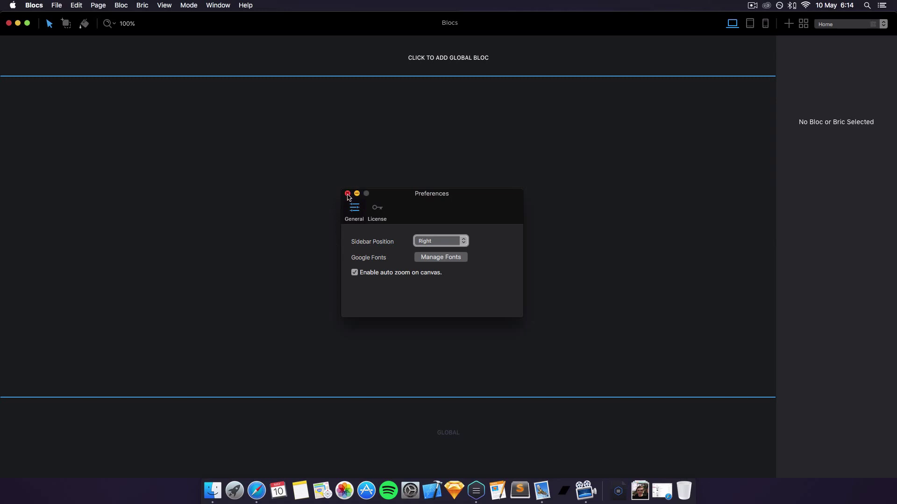
- Save the Google Fonts list (Arvo, Alef, Abril Fatface, Berkshire Swash, Droid Sans) without adding a font
{"action": "left_click", "coordinate": [436, 257]}
{"action": "scroll", "coordinate": [444, 140], "scroll_direction": "down", "scroll_amount": 10}
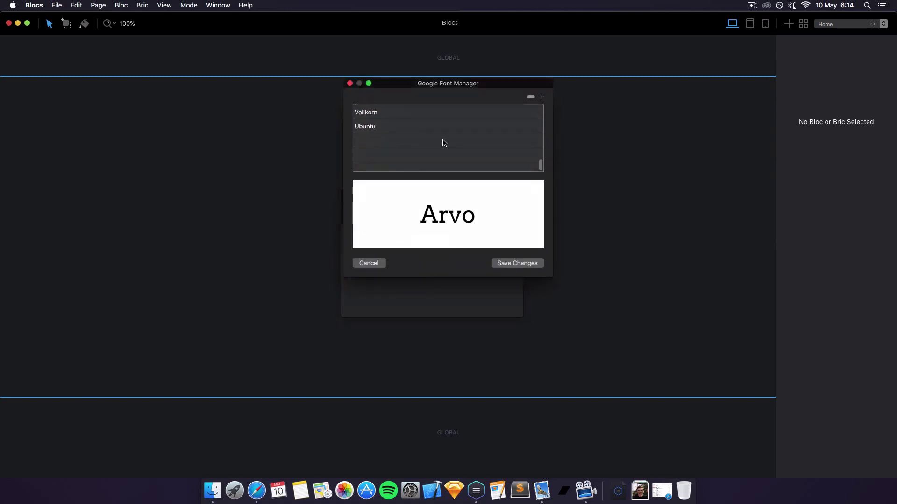
{"action": "scroll", "coordinate": [444, 140], "scroll_direction": "up", "scroll_amount": 10}
{"action": "left_click", "coordinate": [541, 97]}
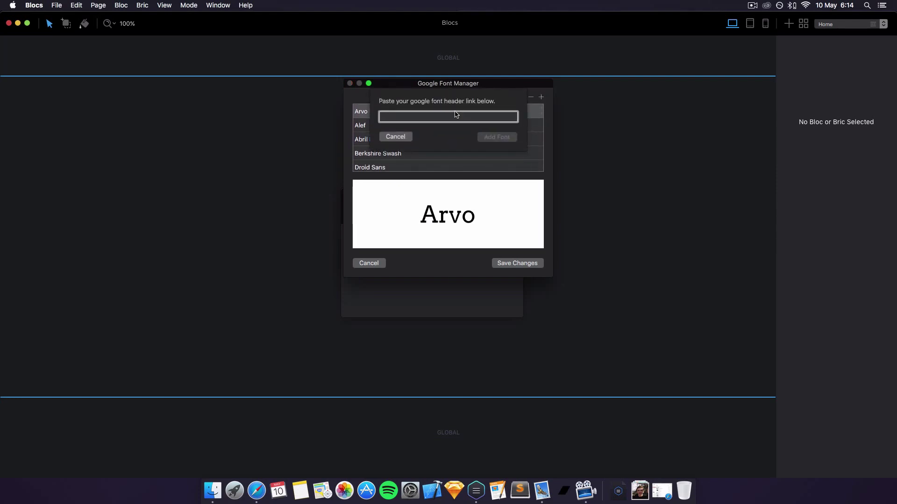
{"action": "left_click", "coordinate": [396, 137]}
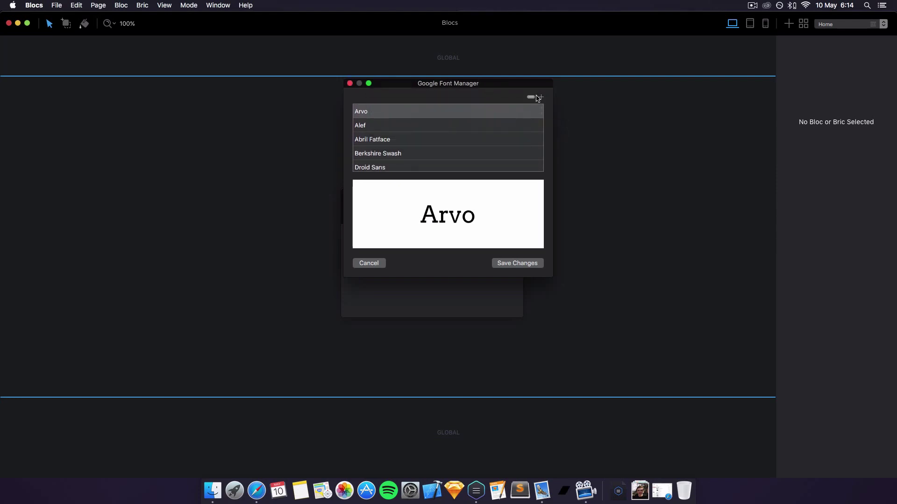
{"action": "left_click", "coordinate": [526, 264]}
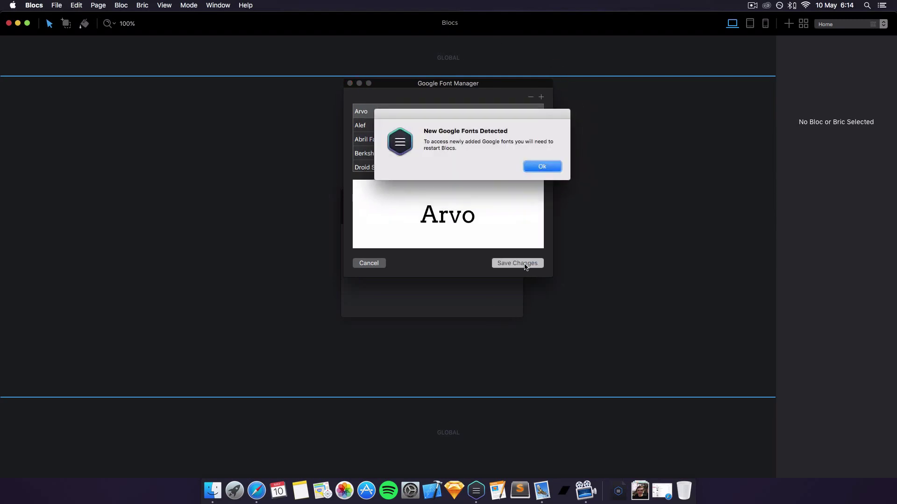
{"action": "left_click", "coordinate": [544, 167]}
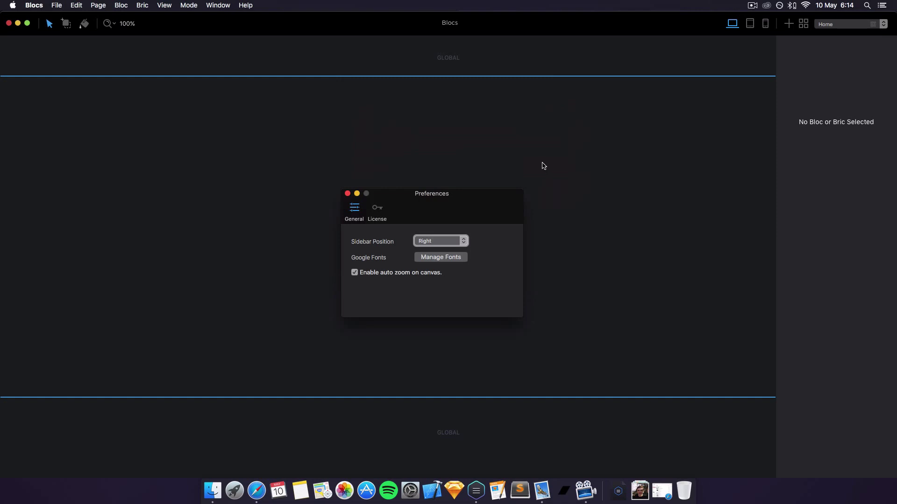
- Close Preferences and dismiss the bloc layouts picker without adding a bloc
{"action": "left_click", "coordinate": [348, 193]}
{"action": "left_click", "coordinate": [683, 102]}
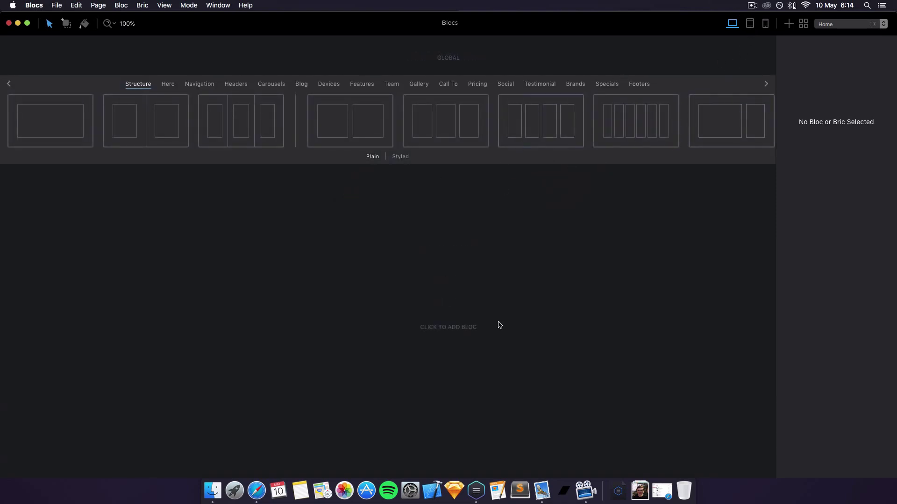
{"action": "left_click", "coordinate": [509, 327]}
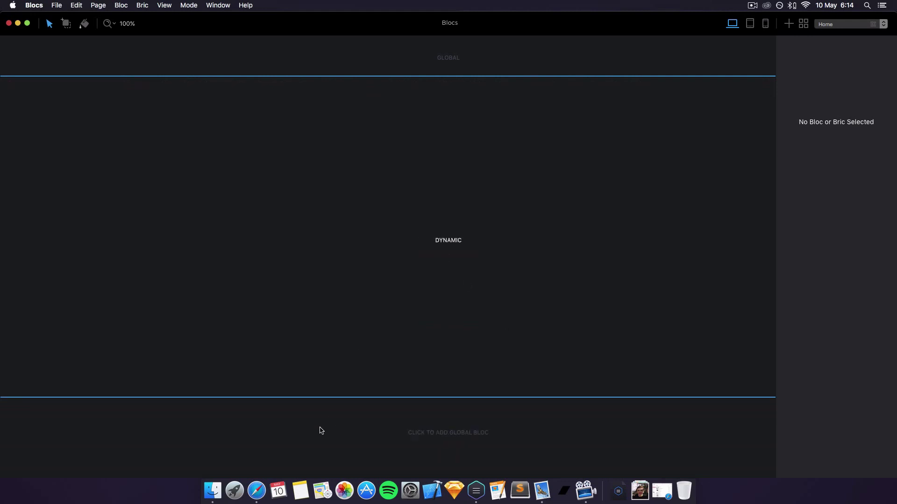
- In Finder, go to Documents > Website Stuff and bring up options for 3.0.bloc
{"action": "left_click", "coordinate": [212, 490]}
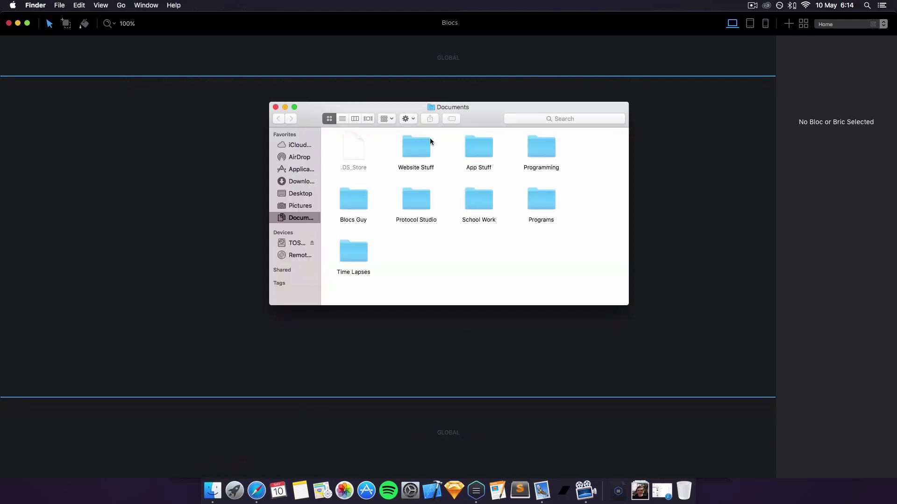
{"action": "double_click", "coordinate": [466, 197]}
{"action": "left_click", "coordinate": [279, 119]}
{"action": "double_click", "coordinate": [415, 148]}
{"action": "scroll", "coordinate": [490, 185], "scroll_direction": "up", "scroll_amount": 2}
{"action": "scroll", "coordinate": [491, 186], "scroll_direction": "down", "scroll_amount": 3}
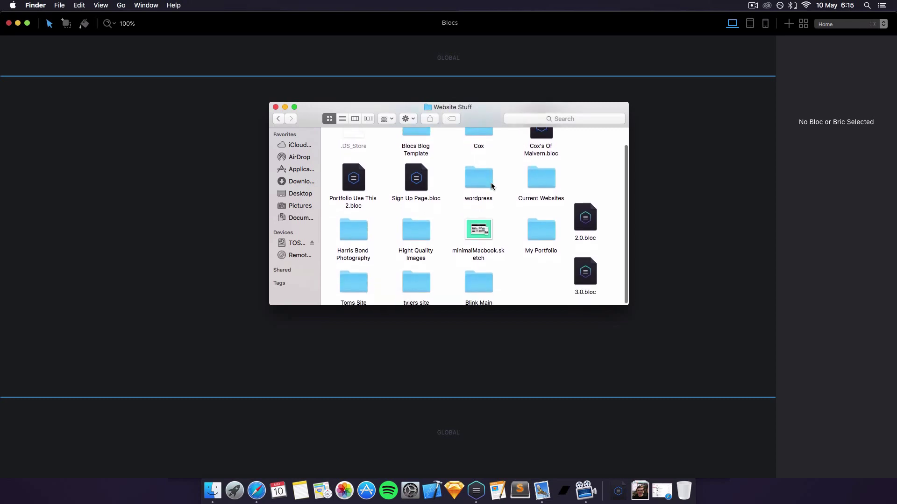
{"action": "right_click", "coordinate": [584, 268]}
{"action": "left_click", "coordinate": [595, 273]}
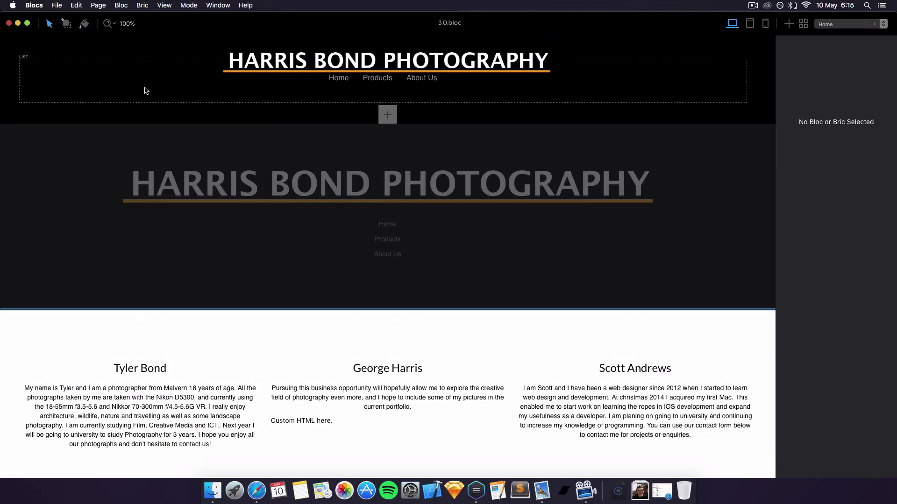
{"action": "scroll", "coordinate": [146, 89], "scroll_direction": "down", "scroll_amount": 10}
{"action": "scroll", "coordinate": [146, 89], "scroll_direction": "up", "scroll_amount": 15}
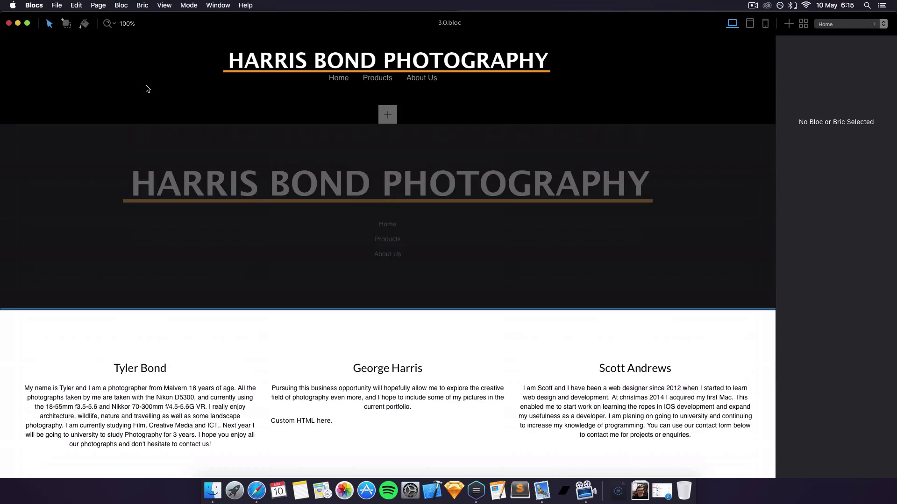
{"action": "scroll", "coordinate": [146, 89], "scroll_direction": "down", "scroll_amount": 5}
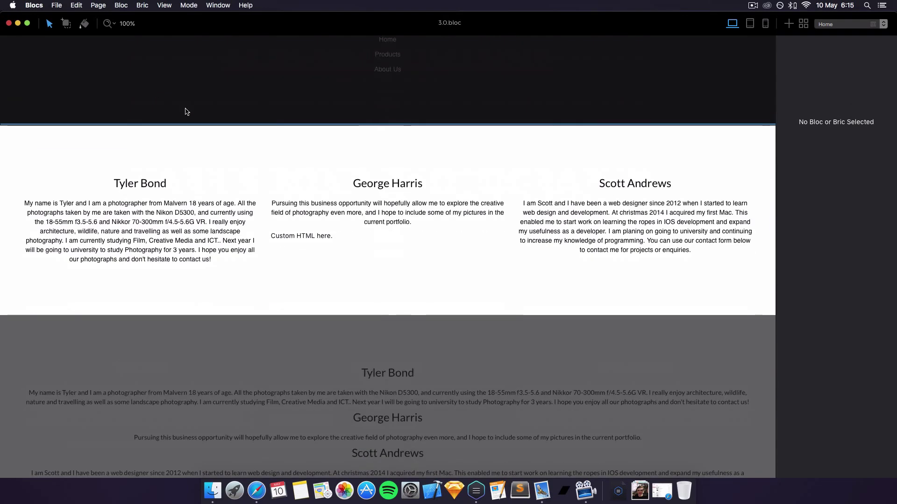
{"action": "left_click", "coordinate": [319, 240]}
{"action": "left_click", "coordinate": [445, 237]}
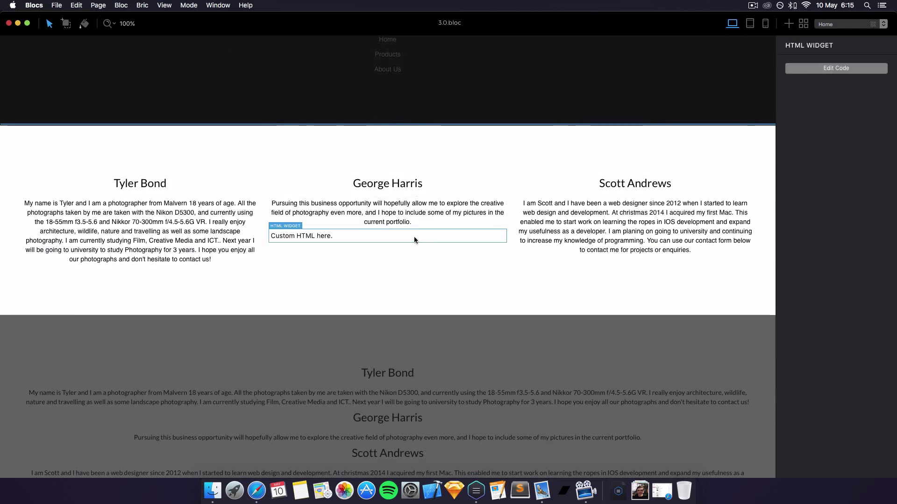
{"action": "right_click", "coordinate": [299, 237]}
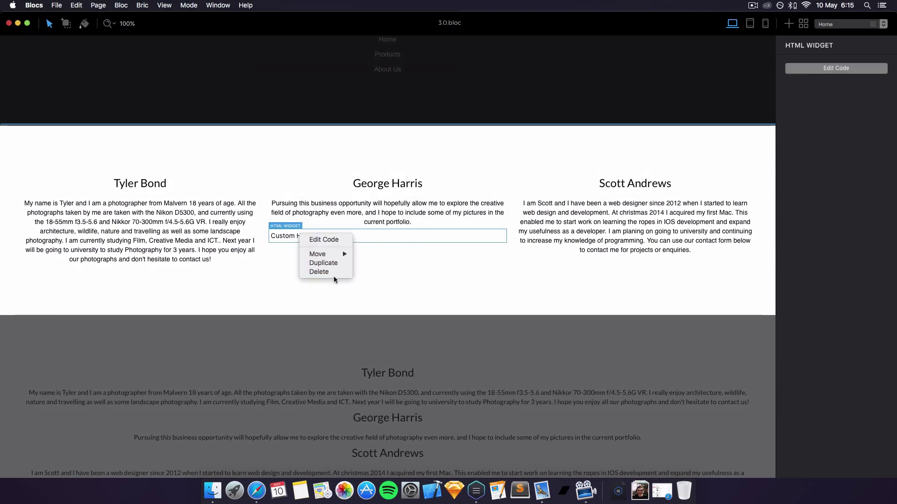
{"action": "left_click", "coordinate": [327, 274]}
{"action": "scroll", "coordinate": [330, 154], "scroll_direction": "up", "scroll_amount": 5}
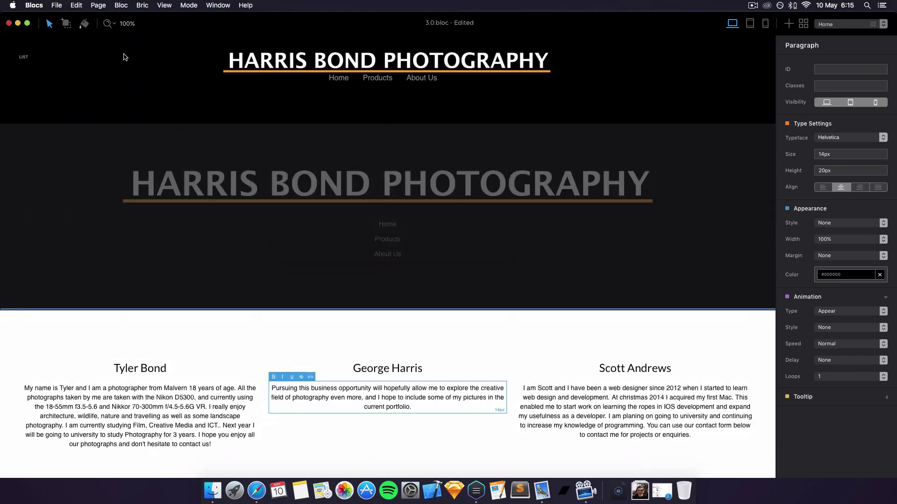
{"action": "scroll", "coordinate": [124, 57], "scroll_direction": "down", "scroll_amount": 10}
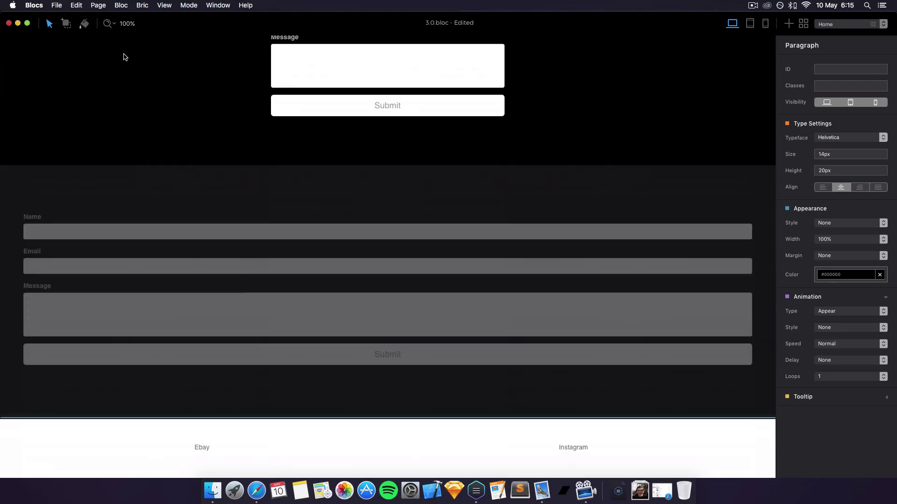
{"action": "scroll", "coordinate": [124, 57], "scroll_direction": "up", "scroll_amount": 4}
{"action": "scroll", "coordinate": [124, 57], "scroll_direction": "down", "scroll_amount": 5}
{"action": "scroll", "coordinate": [124, 57], "scroll_direction": "up", "scroll_amount": 1}
{"action": "scroll", "coordinate": [124, 57], "scroll_direction": "up", "scroll_amount": 10}
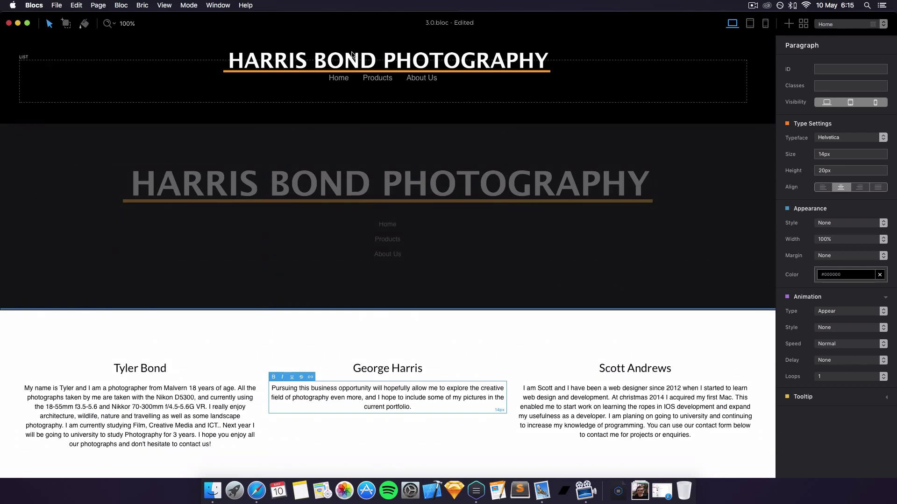
{"action": "left_click", "coordinate": [747, 169]}
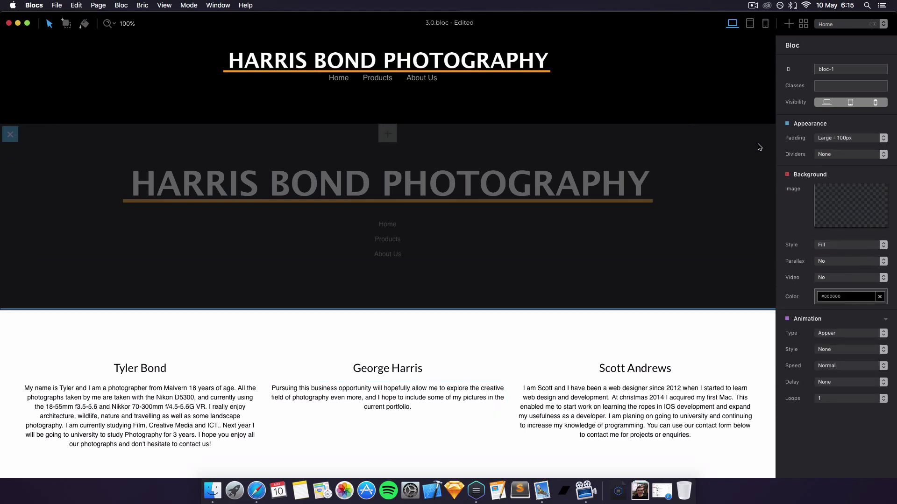
{"action": "left_click", "coordinate": [701, 54]}
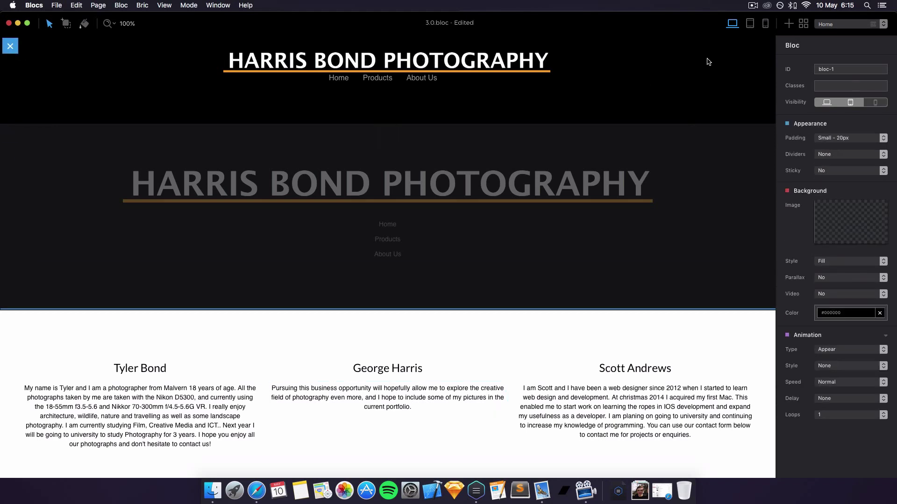
{"action": "left_click", "coordinate": [877, 107]}
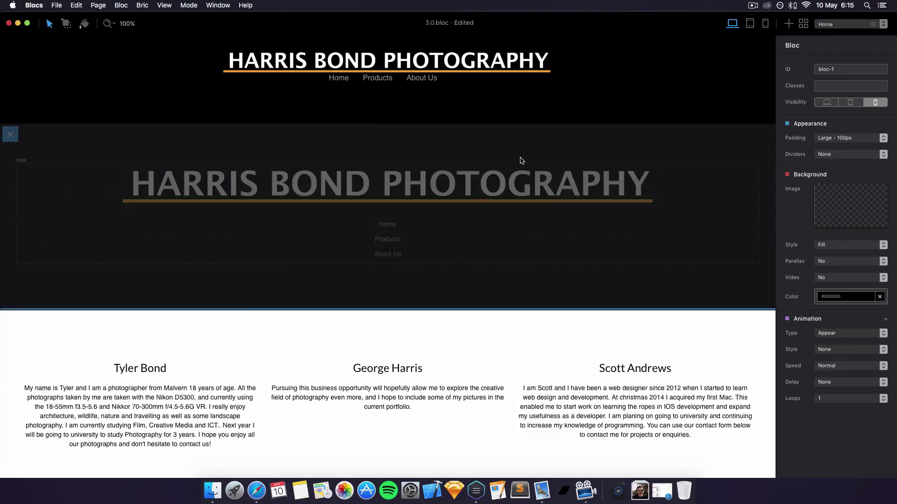
{"action": "scroll", "coordinate": [576, 112], "scroll_direction": "down", "scroll_amount": 8}
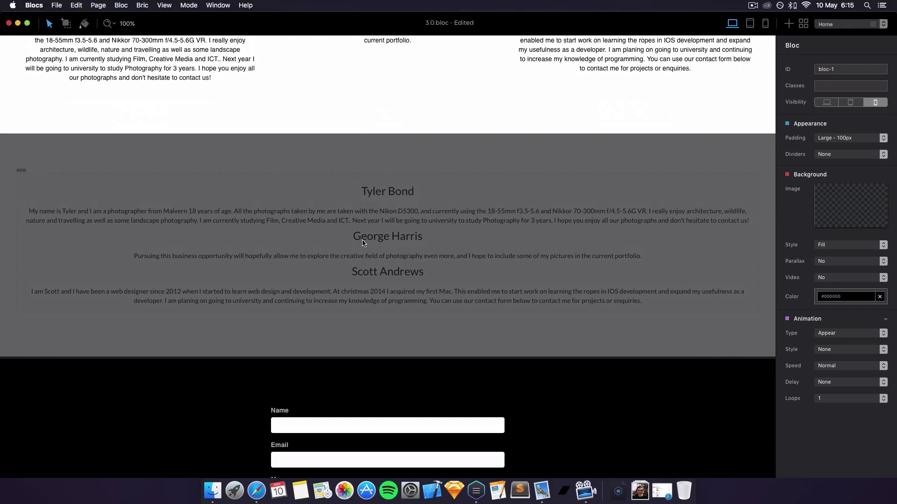
{"action": "scroll", "coordinate": [327, 187], "scroll_direction": "down", "scroll_amount": 2}
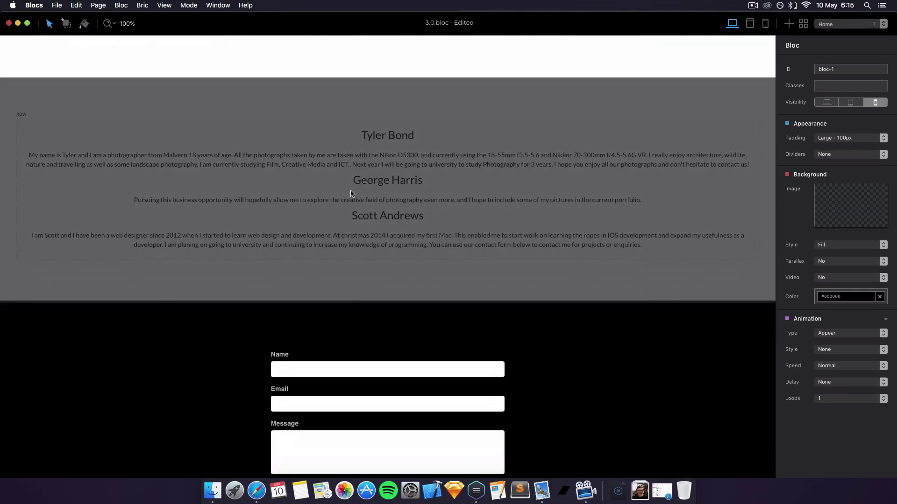
{"action": "scroll", "coordinate": [352, 194], "scroll_direction": "up", "scroll_amount": 3}
{"action": "scroll", "coordinate": [351, 194], "scroll_direction": "up", "scroll_amount": 5}
{"action": "scroll", "coordinate": [277, 248], "scroll_direction": "down", "scroll_amount": 7}
{"action": "scroll", "coordinate": [277, 248], "scroll_direction": "down", "scroll_amount": 8}
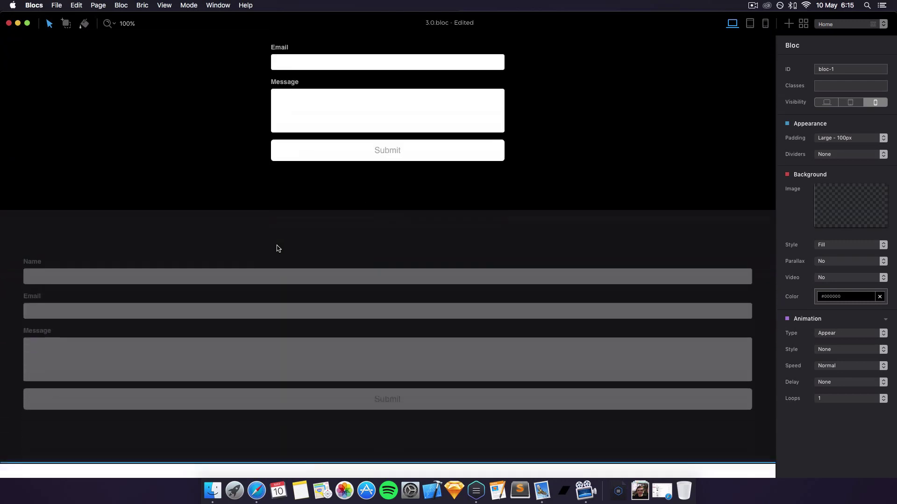
{"action": "scroll", "coordinate": [422, 332], "scroll_direction": "up", "scroll_amount": 4}
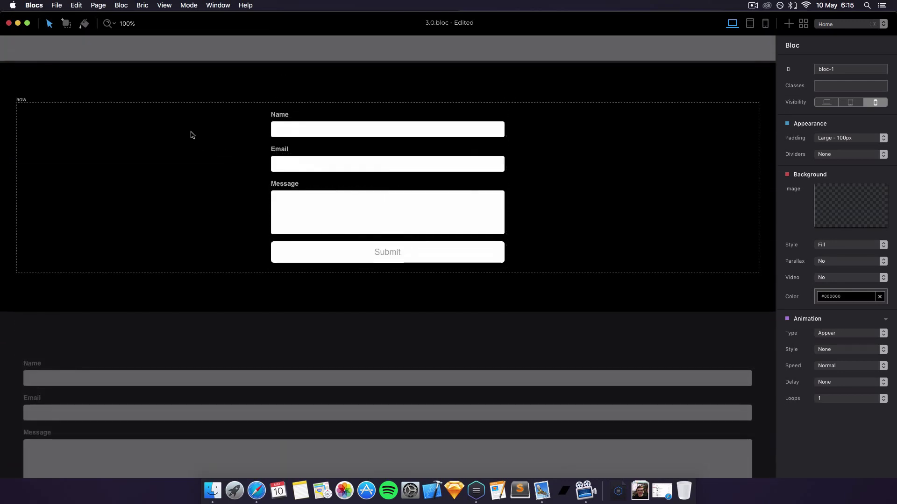
{"action": "scroll", "coordinate": [190, 134], "scroll_direction": "down", "scroll_amount": 1}
{"action": "scroll", "coordinate": [191, 135], "scroll_direction": "up", "scroll_amount": 2}
{"action": "left_click", "coordinate": [9, 141]}
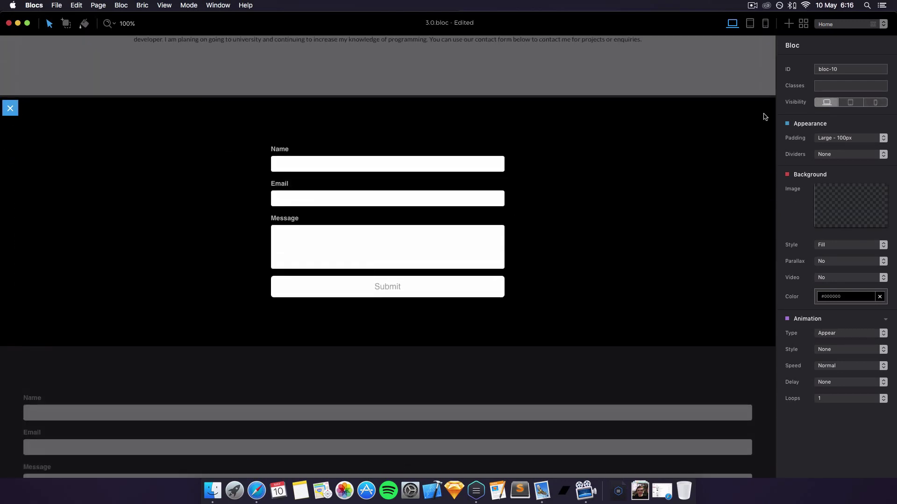
{"action": "scroll", "coordinate": [542, 179], "scroll_direction": "down", "scroll_amount": 4}
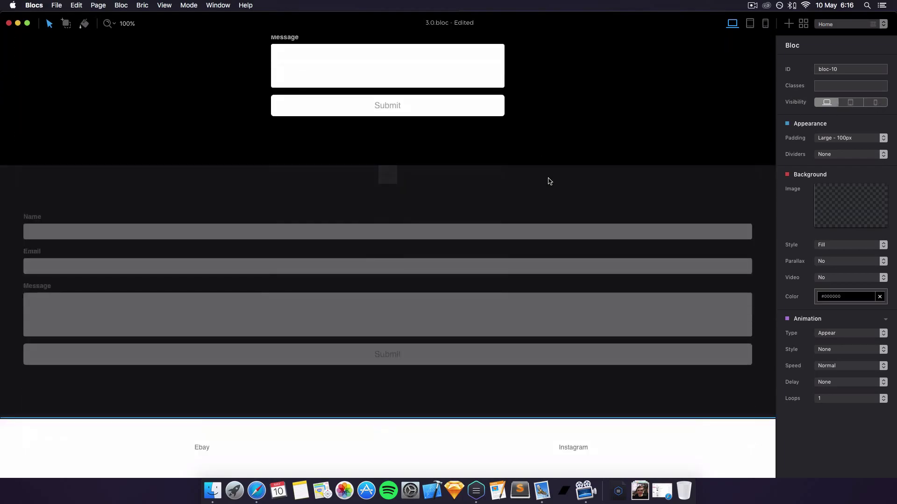
{"action": "left_click", "coordinate": [588, 199]}
{"action": "scroll", "coordinate": [540, 189], "scroll_direction": "up", "scroll_amount": 10}
{"action": "scroll", "coordinate": [542, 190], "scroll_direction": "down", "scroll_amount": 6}
{"action": "scroll", "coordinate": [541, 190], "scroll_direction": "down", "scroll_amount": 4}
{"action": "scroll", "coordinate": [541, 191], "scroll_direction": "up", "scroll_amount": 12}
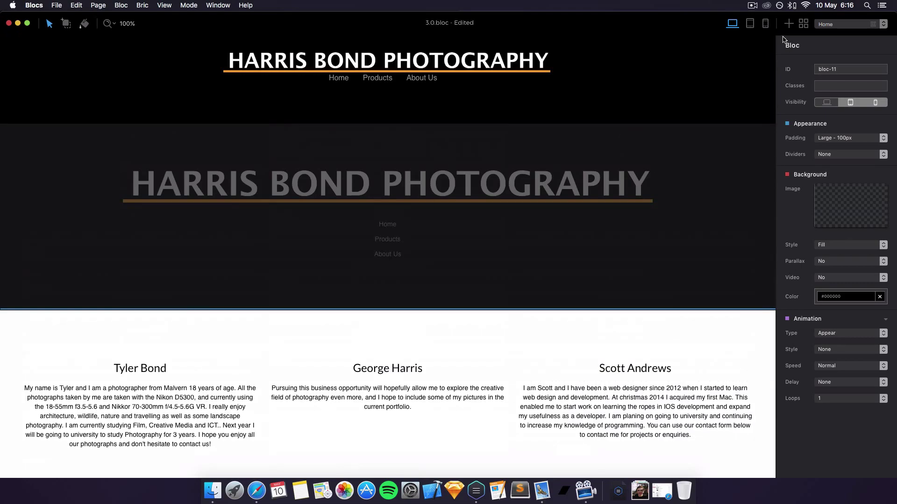
{"action": "left_click", "coordinate": [750, 24]}
{"action": "scroll", "coordinate": [526, 110], "scroll_direction": "down", "scroll_amount": 5}
{"action": "scroll", "coordinate": [527, 110], "scroll_direction": "down", "scroll_amount": 4}
{"action": "scroll", "coordinate": [527, 110], "scroll_direction": "up", "scroll_amount": 10}
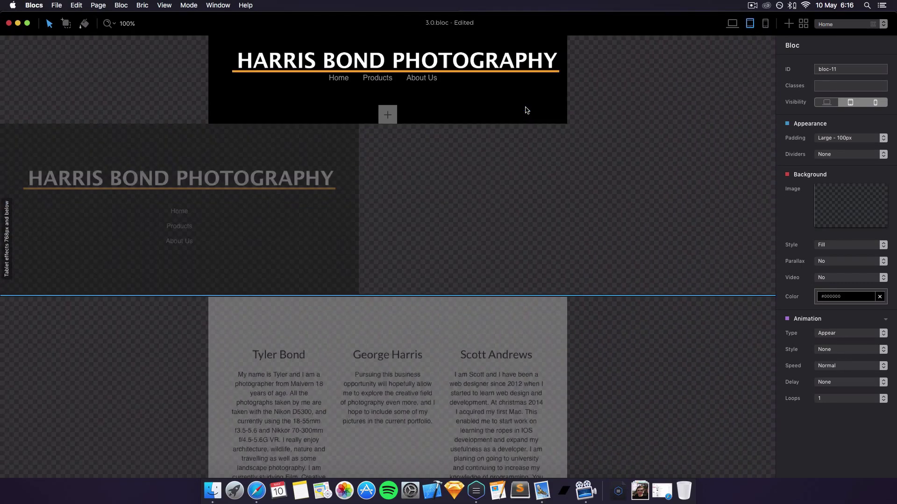
{"action": "left_click", "coordinate": [765, 24]}
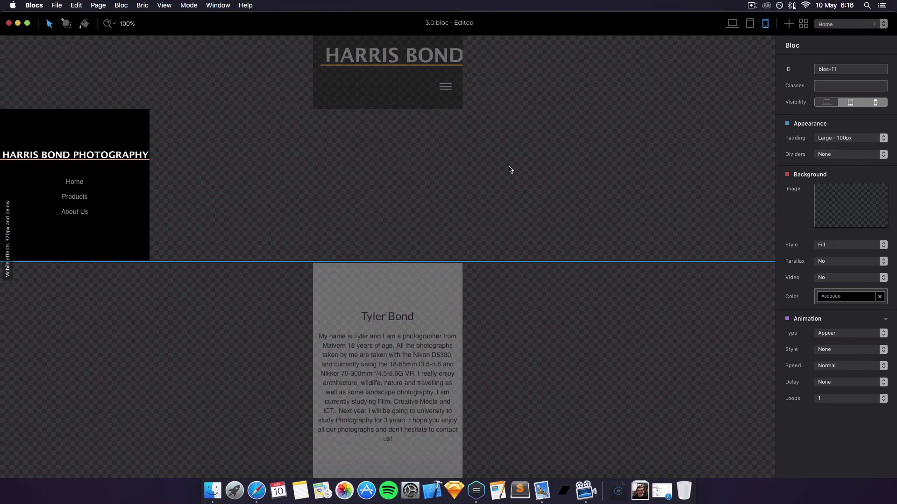
{"action": "scroll", "coordinate": [510, 169], "scroll_direction": "down", "scroll_amount": 20}
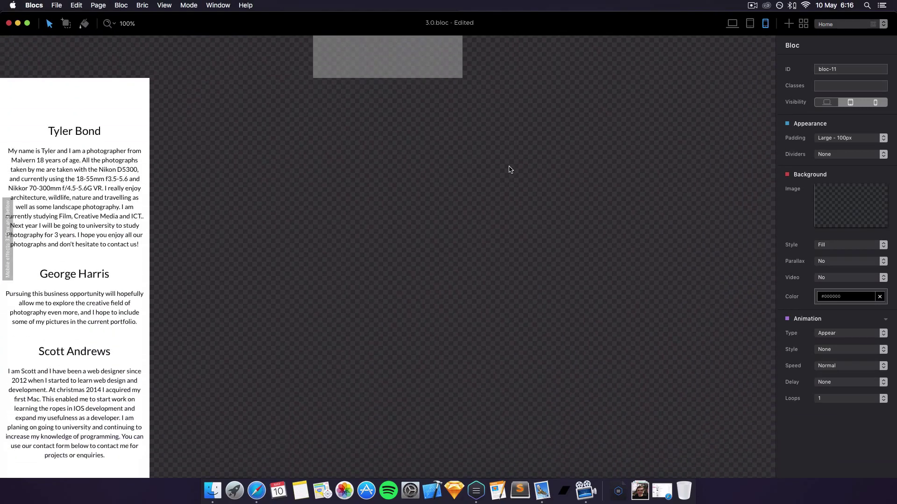
{"action": "scroll", "coordinate": [511, 169], "scroll_direction": "up", "scroll_amount": 20}
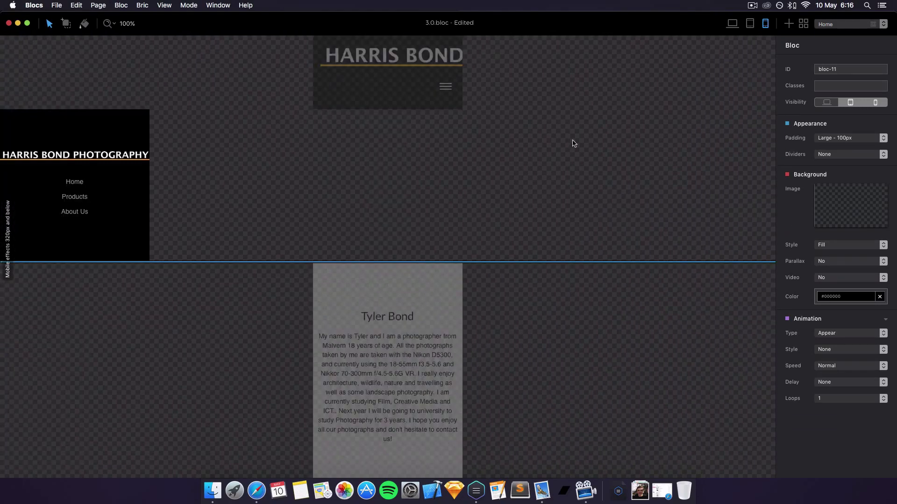
{"action": "left_click", "coordinate": [732, 23]}
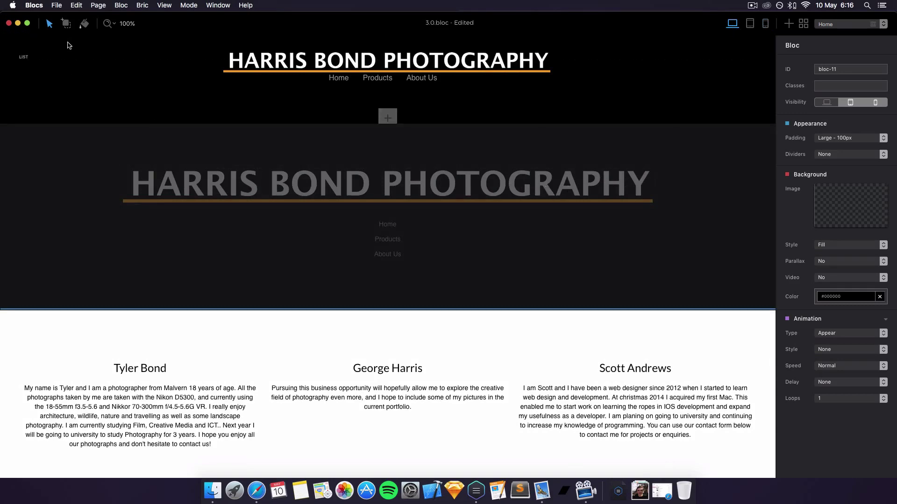
- In Bric mode, replace the video bric in the bottom bric bar with the watch bric
{"action": "left_click", "coordinate": [66, 23]}
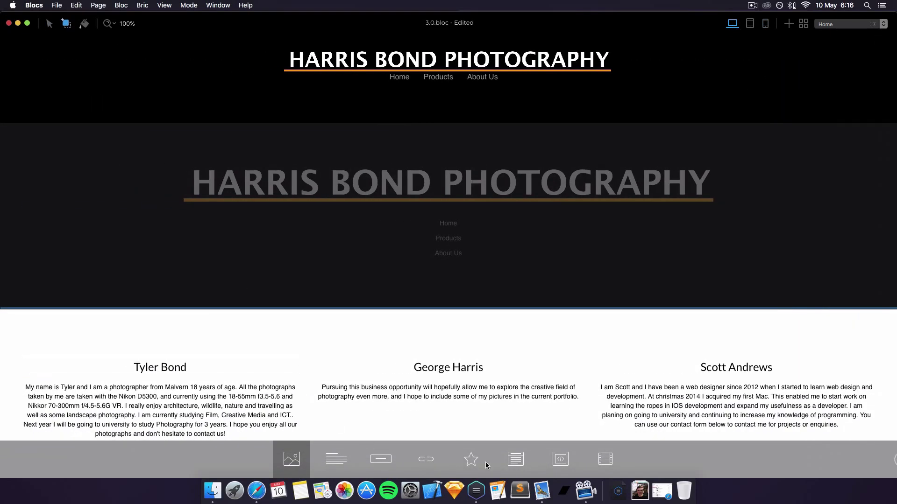
{"action": "left_click", "coordinate": [606, 459]}
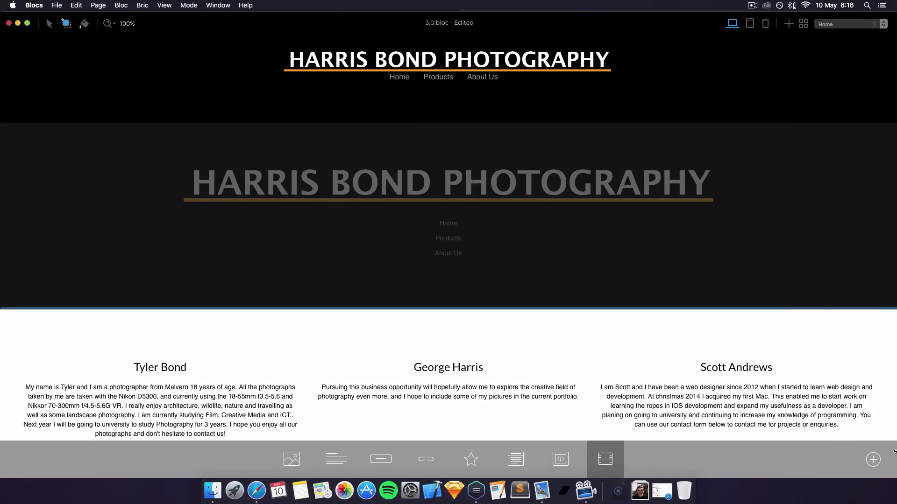
{"action": "left_click", "coordinate": [874, 466]}
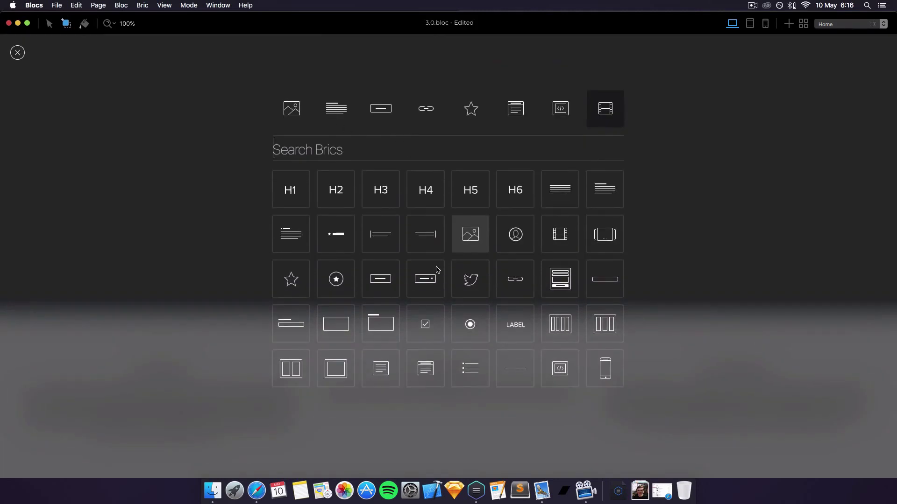
{"action": "scroll", "coordinate": [434, 273], "scroll_direction": "down", "scroll_amount": 2}
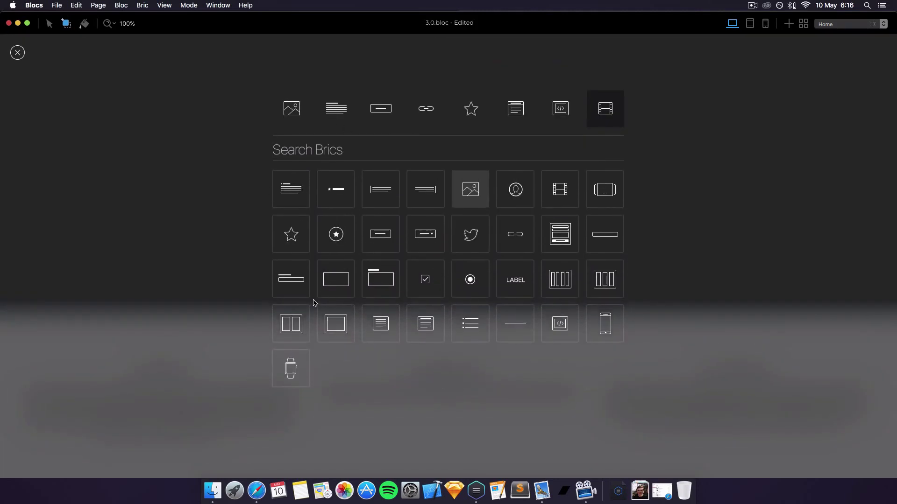
{"action": "scroll", "coordinate": [319, 297], "scroll_direction": "up", "scroll_amount": 1}
{"action": "scroll", "coordinate": [327, 292], "scroll_direction": "down", "scroll_amount": 1}
{"action": "scroll", "coordinate": [534, 318], "scroll_direction": "up", "scroll_amount": 1}
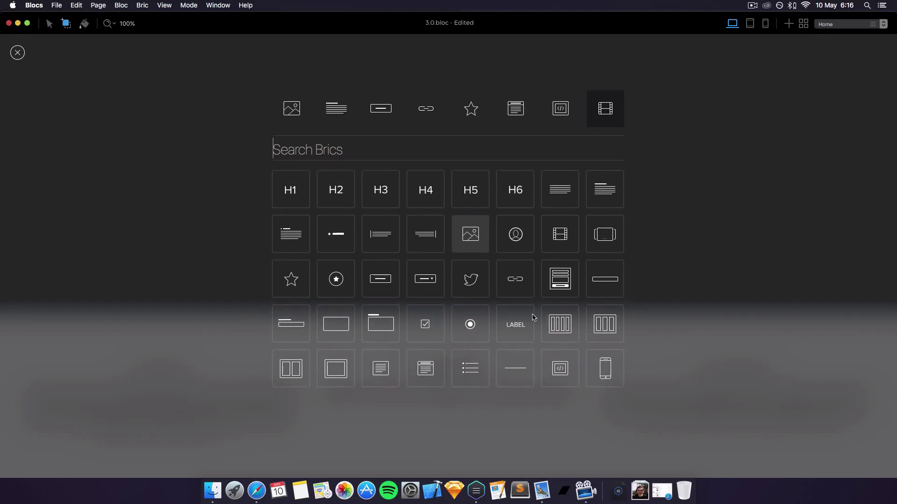
{"action": "scroll", "coordinate": [534, 318], "scroll_direction": "down", "scroll_amount": 1}
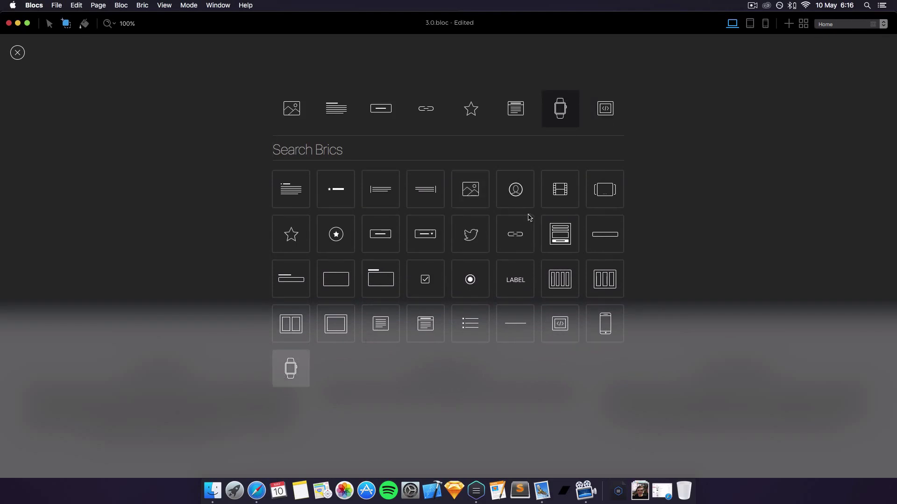
{"action": "left_click", "coordinate": [17, 52]}
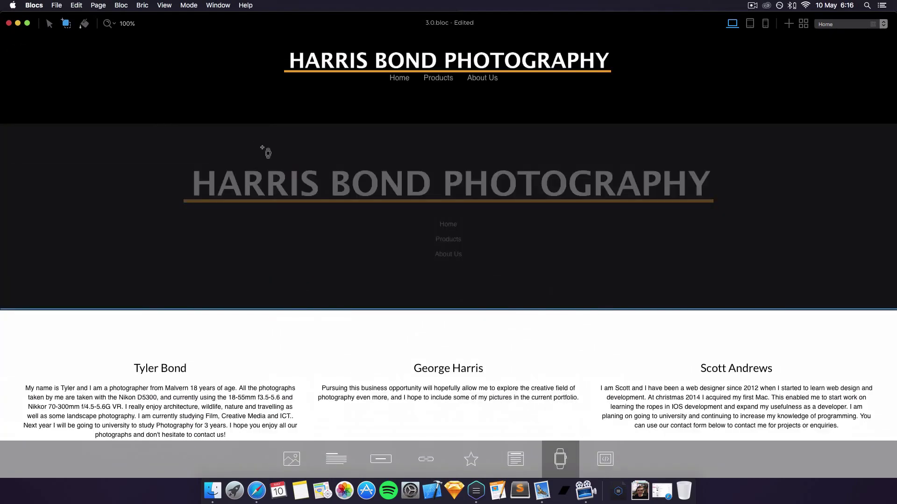
{"action": "scroll", "coordinate": [261, 150], "scroll_direction": "down", "scroll_amount": 5}
- Close 3.0.bloc without saving changes
{"action": "left_click", "coordinate": [56, 5]}
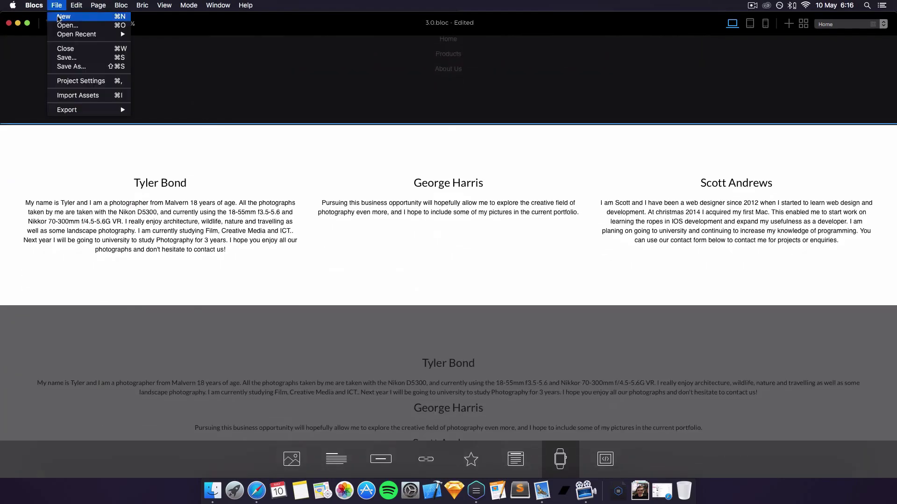
{"action": "left_click", "coordinate": [66, 49]}
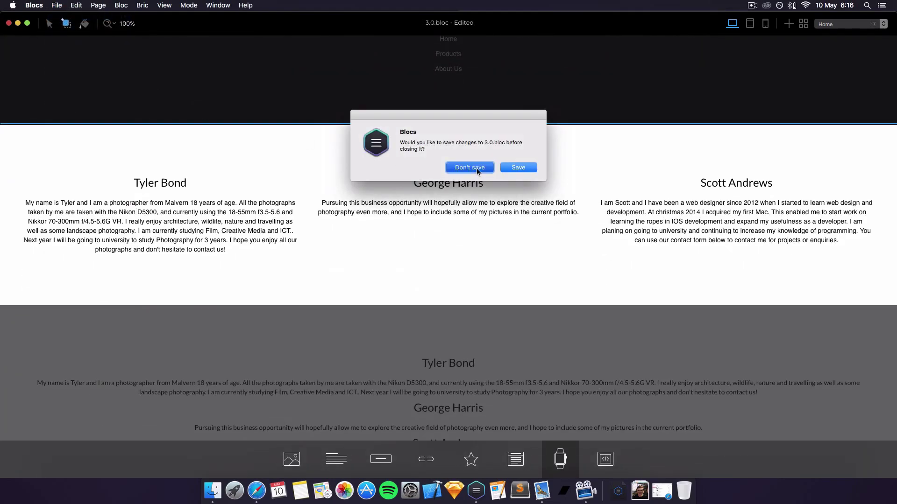
{"action": "left_click", "coordinate": [476, 168]}
- Add a two-column bloc with a watch device on the left and a custom HTML bric on the right
{"action": "left_click", "coordinate": [473, 234]}
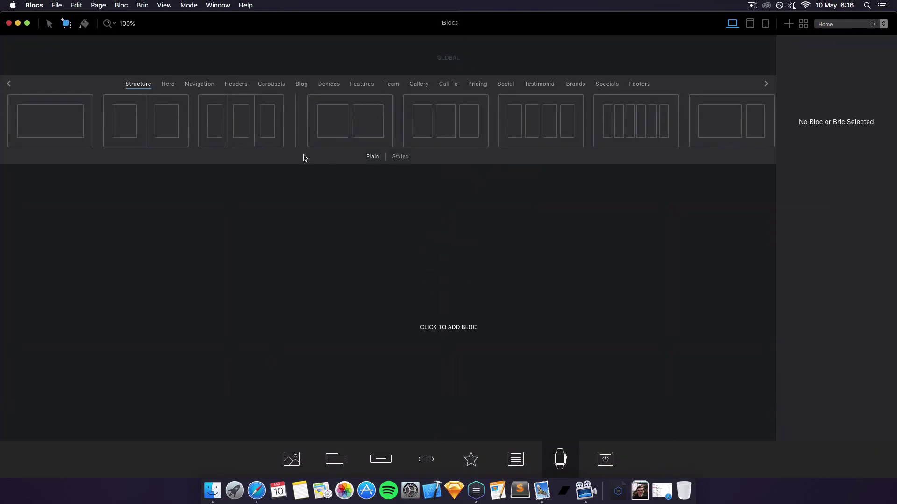
{"action": "left_click", "coordinate": [149, 127]}
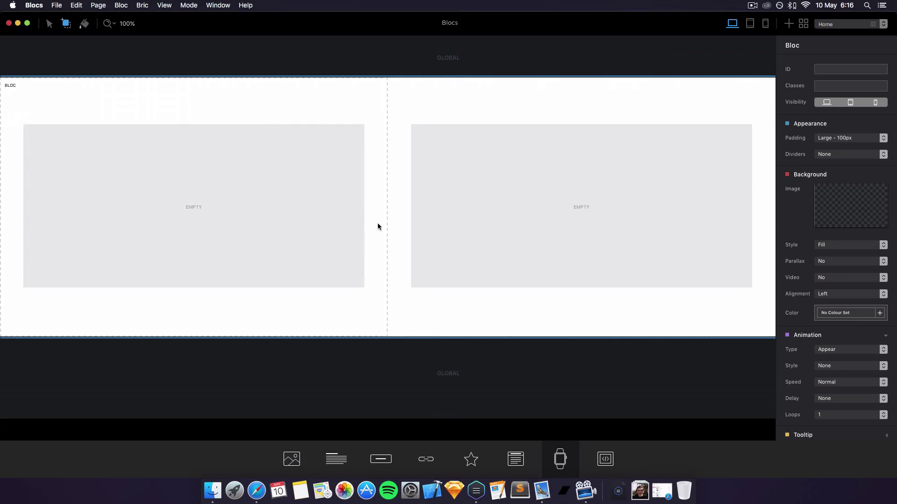
{"action": "left_click", "coordinate": [225, 206]}
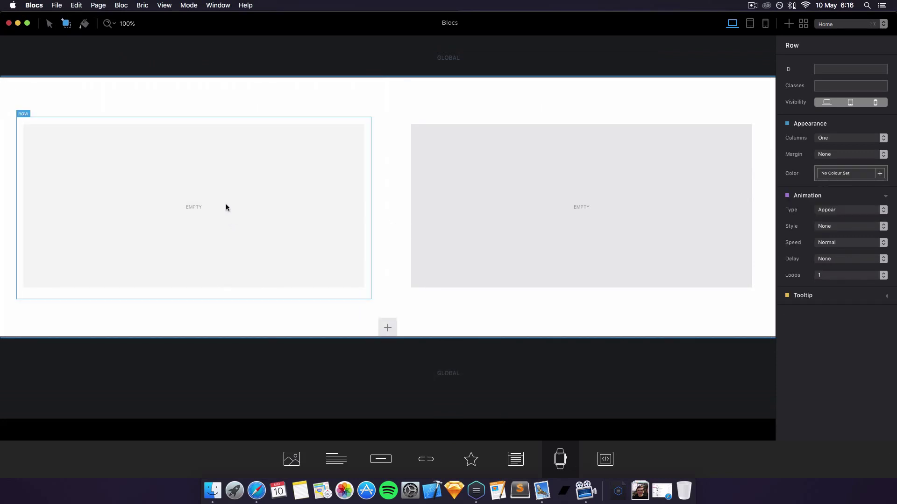
{"action": "left_click_drag", "start_coordinate": [556, 463], "coordinate": [197, 208]}
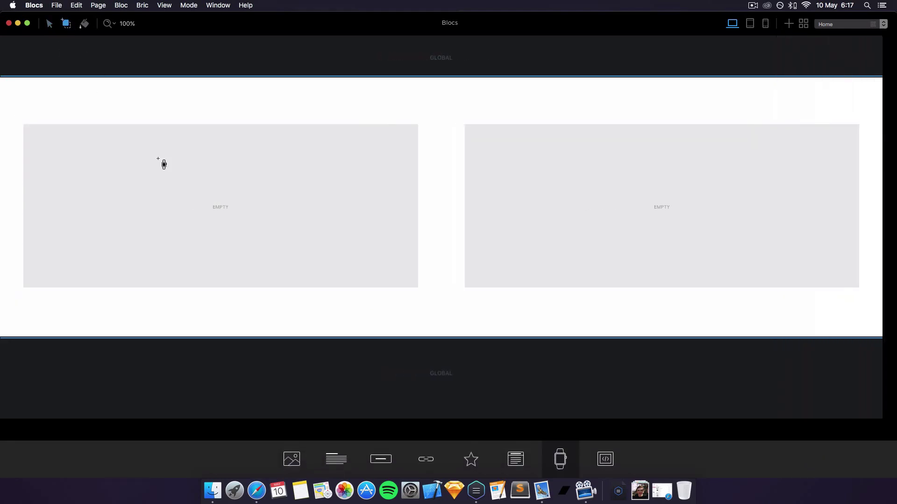
{"action": "left_click_drag", "start_coordinate": [164, 164], "coordinate": [198, 183]}
{"action": "left_click_drag", "start_coordinate": [605, 463], "coordinate": [436, 143]}
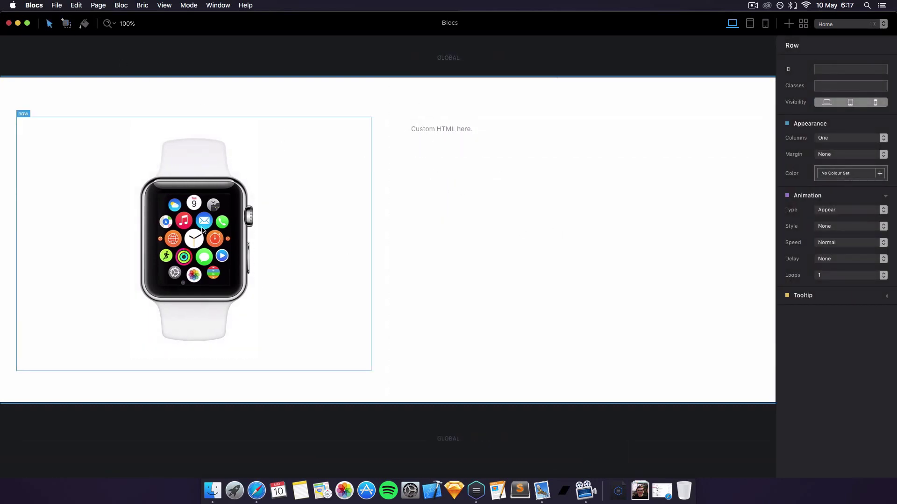
- Change the watch device to an iPhone 5C White, after briefly trying iPhone 5C Red
{"action": "left_click", "coordinate": [204, 231]}
{"action": "left_click", "coordinate": [240, 204]}
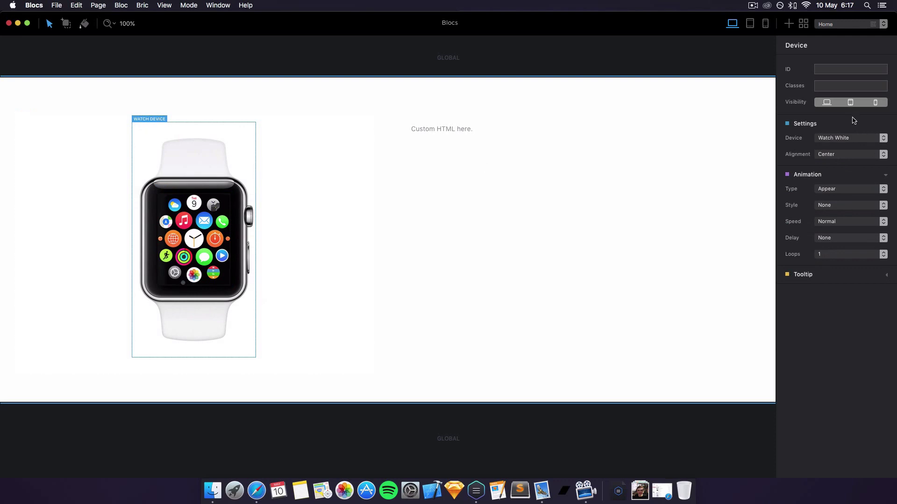
{"action": "left_click", "coordinate": [853, 138]}
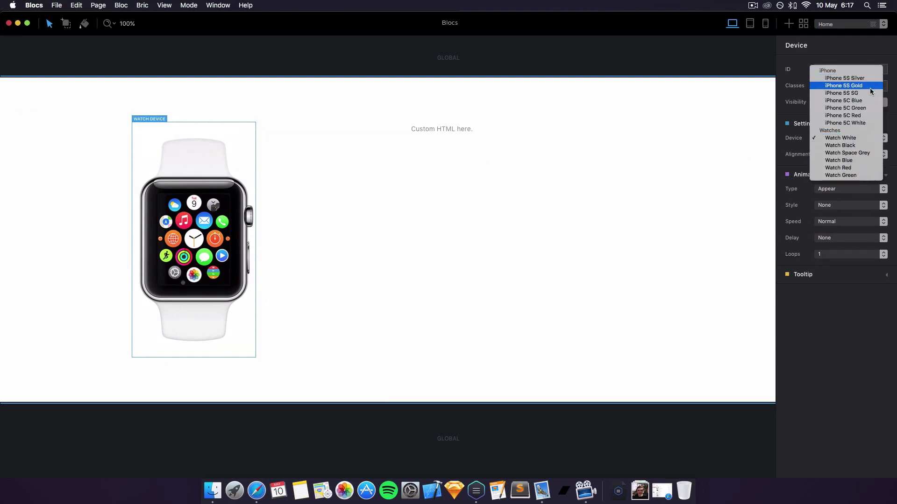
{"action": "left_click", "coordinate": [863, 115]}
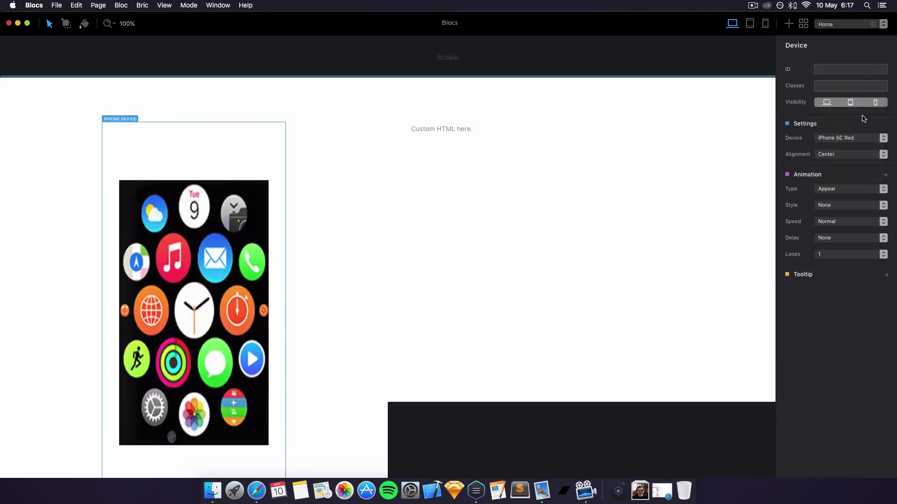
{"action": "left_click", "coordinate": [863, 135]}
{"action": "left_click", "coordinate": [878, 131]}
{"action": "scroll", "coordinate": [689, 168], "scroll_direction": "down", "scroll_amount": 2}
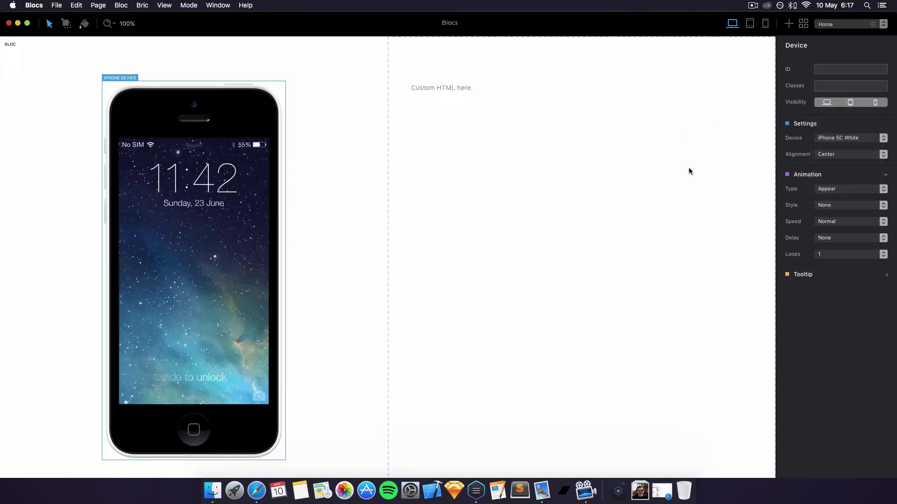
- Set the iPhone screen image to the wheat-field photo, after trying the desk, kayak and watch photos
{"action": "left_click", "coordinate": [143, 174]}
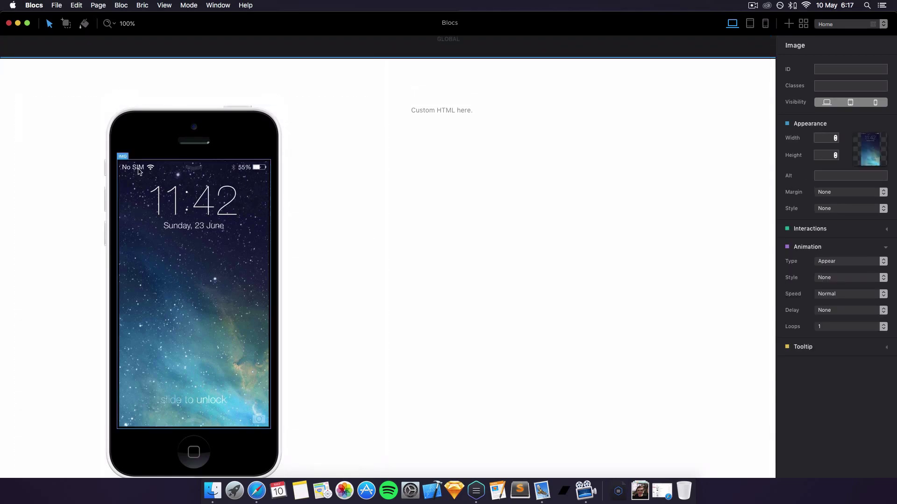
{"action": "left_click", "coordinate": [870, 150]}
{"action": "scroll", "coordinate": [490, 193], "scroll_direction": "up", "scroll_amount": 5}
{"action": "left_click", "coordinate": [432, 217]}
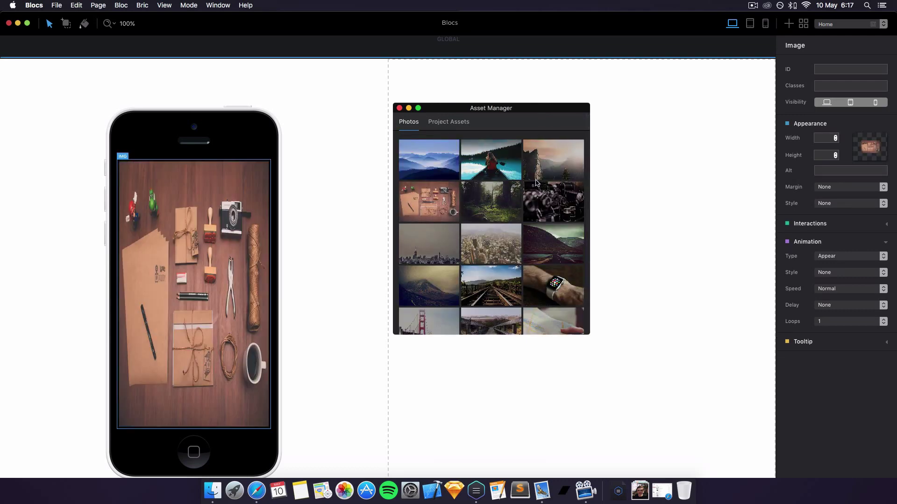
{"action": "left_click", "coordinate": [513, 166]}
{"action": "scroll", "coordinate": [537, 173], "scroll_direction": "down", "scroll_amount": 4}
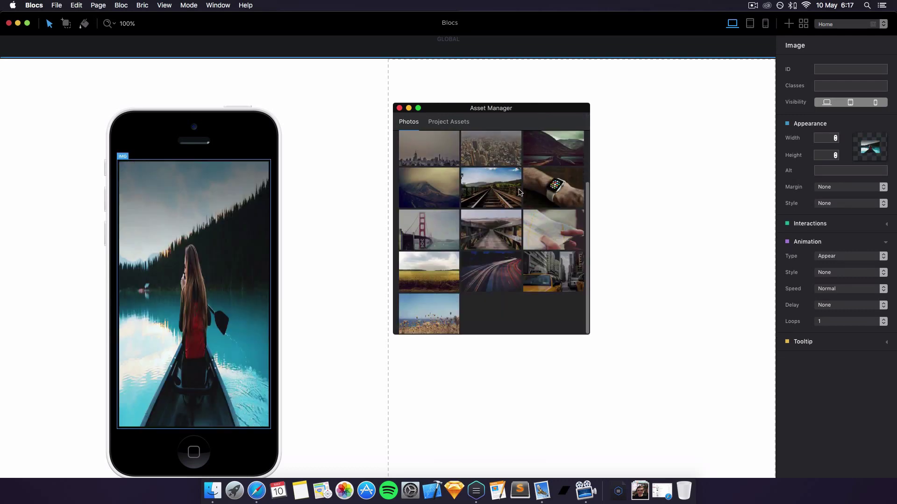
{"action": "left_click", "coordinate": [557, 183]}
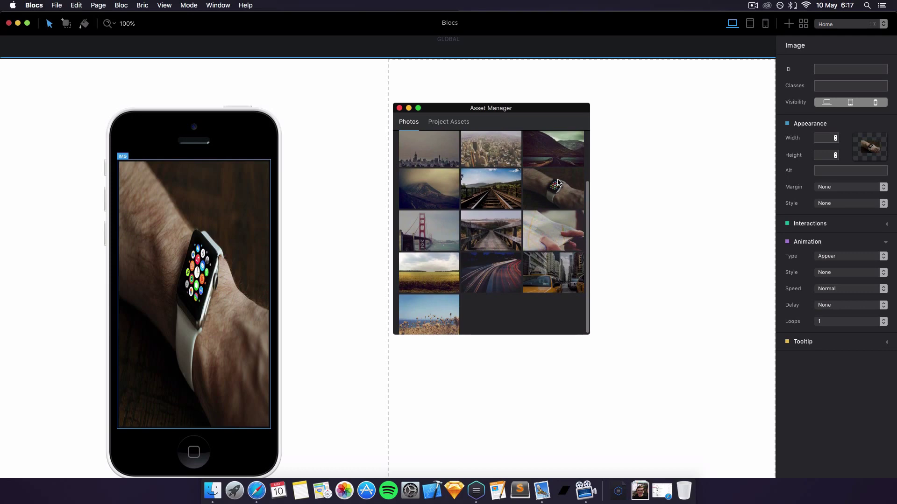
{"action": "left_click", "coordinate": [429, 267]}
{"action": "scroll", "coordinate": [457, 167], "scroll_direction": "up", "scroll_amount": 4}
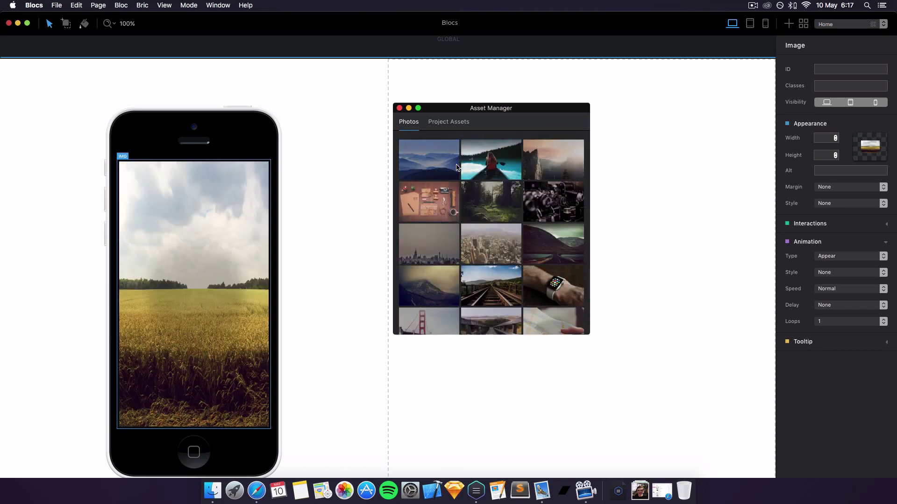
{"action": "scroll", "coordinate": [436, 154], "scroll_direction": "down", "scroll_amount": 4}
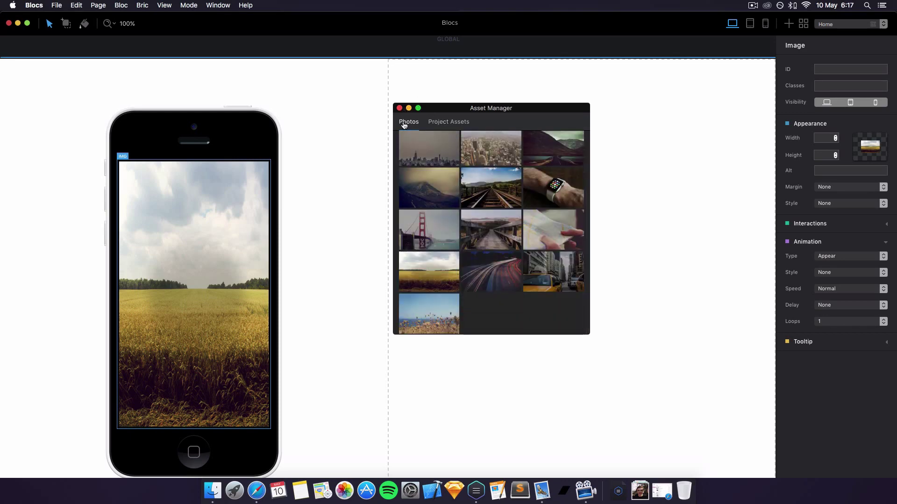
- Close the Asset Manager and switch the iPhone mockup to the Watch Blue device
{"action": "left_click", "coordinate": [399, 109]}
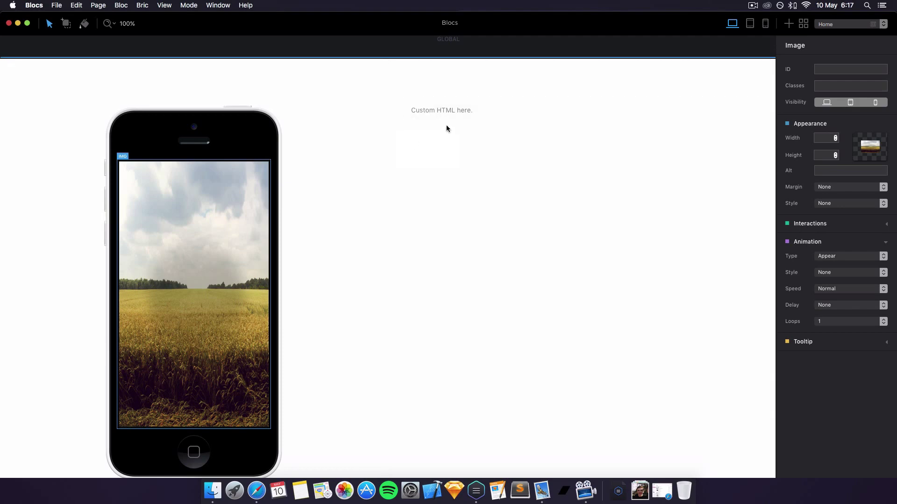
{"action": "left_click", "coordinate": [234, 118]}
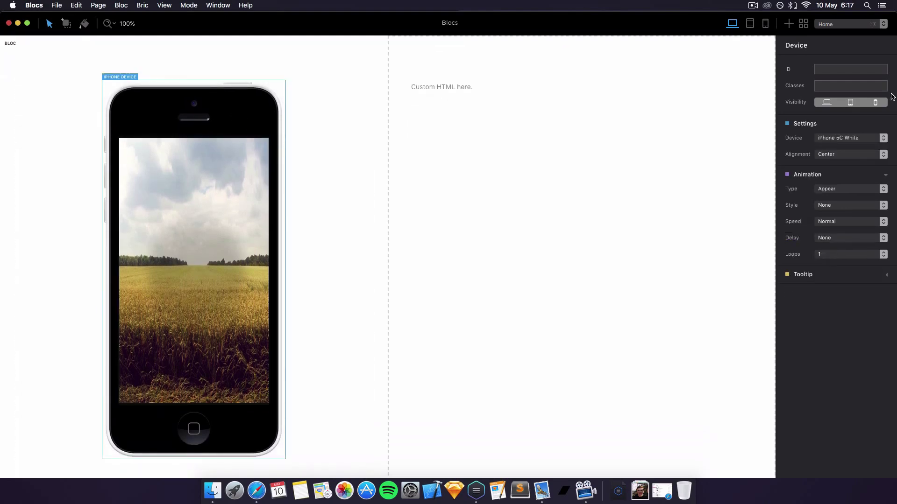
{"action": "left_click", "coordinate": [854, 138]}
{"action": "left_click", "coordinate": [850, 176]}
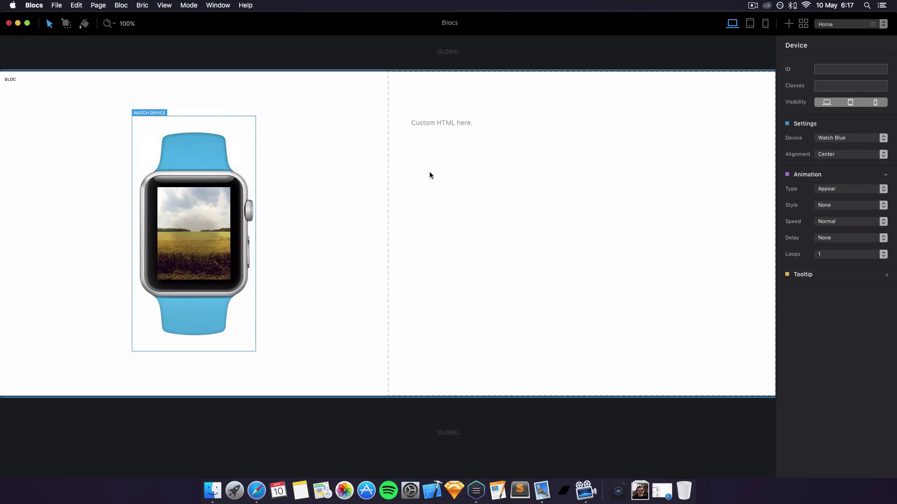
{"action": "left_click", "coordinate": [451, 174]}
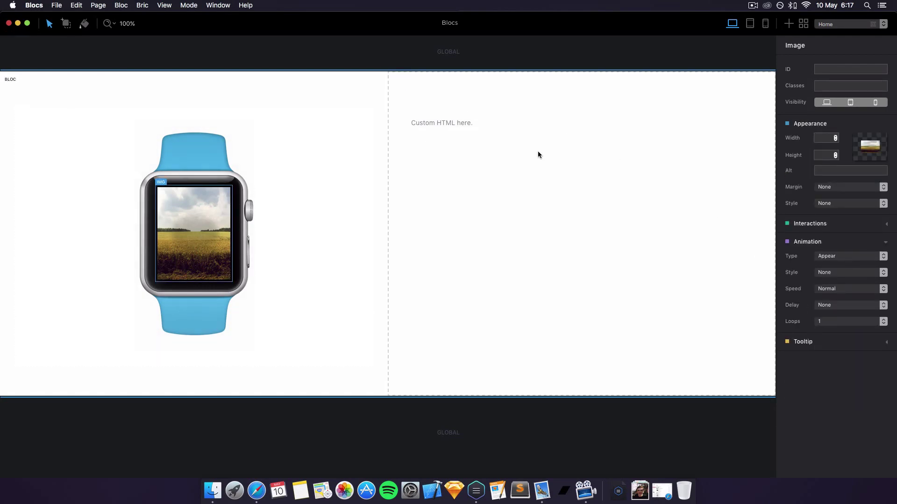
- Open the custom HTML widget in the Code Editor, then switch to Safari
{"action": "left_click", "coordinate": [445, 126]}
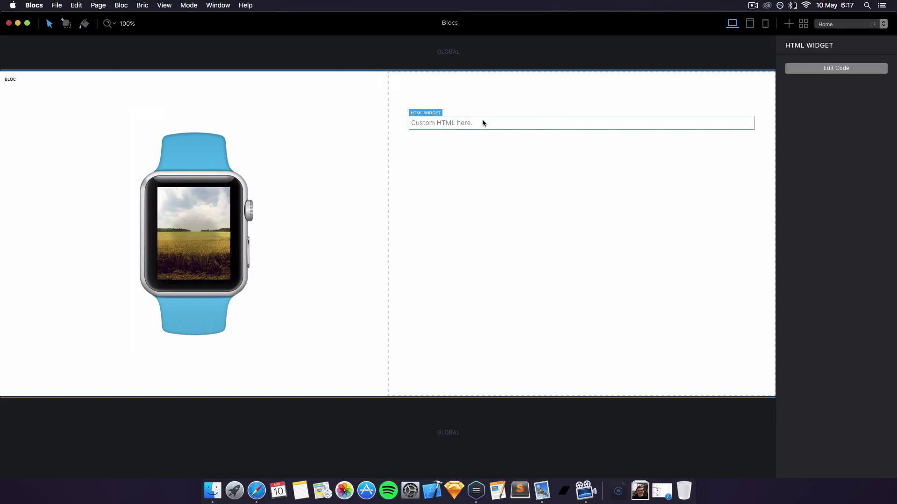
{"action": "left_click", "coordinate": [810, 69]}
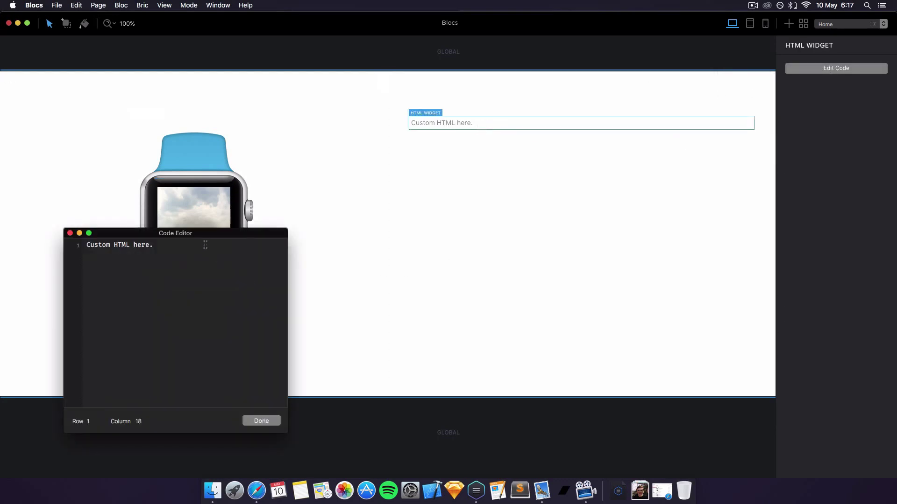
{"action": "left_click_drag", "start_coordinate": [193, 235], "coordinate": [143, 175]}
{"action": "left_click", "coordinate": [257, 488]}
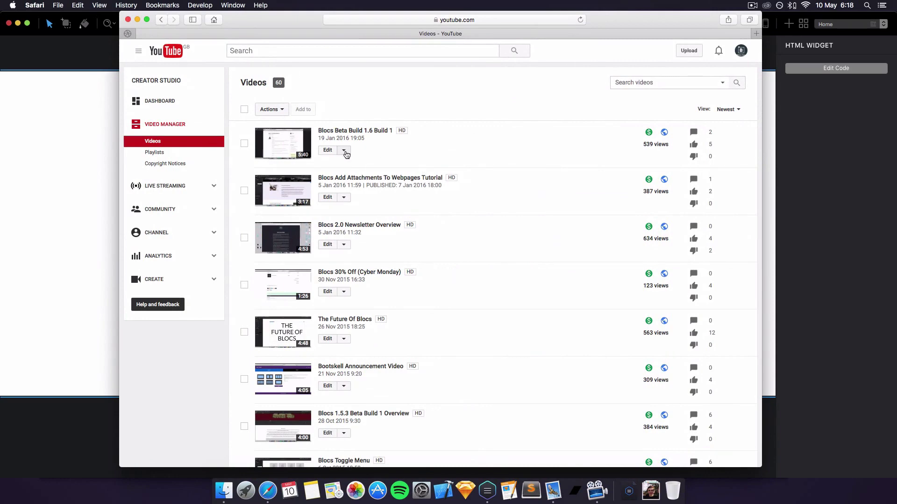
- Mute the audio and go from the YouTube home page to Creator Studio
{"action": "left_click", "coordinate": [362, 134]}
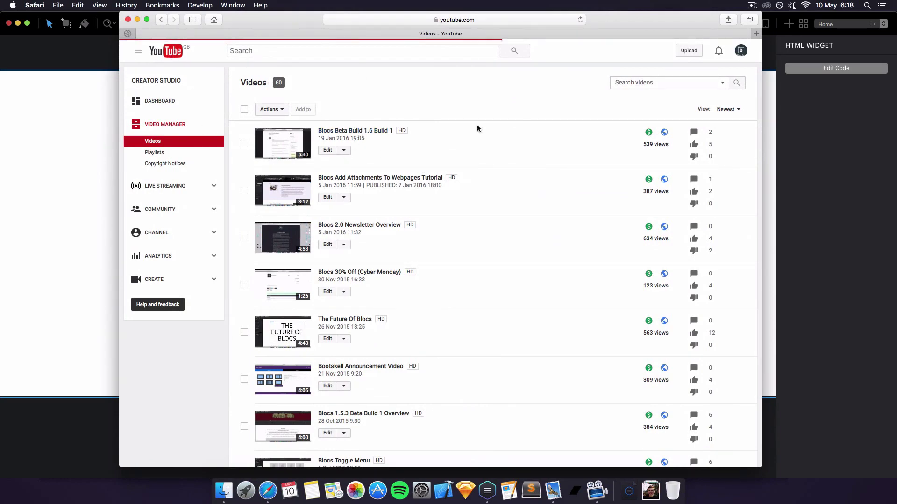
{"action": "key", "text": "XF86AudioMute"}
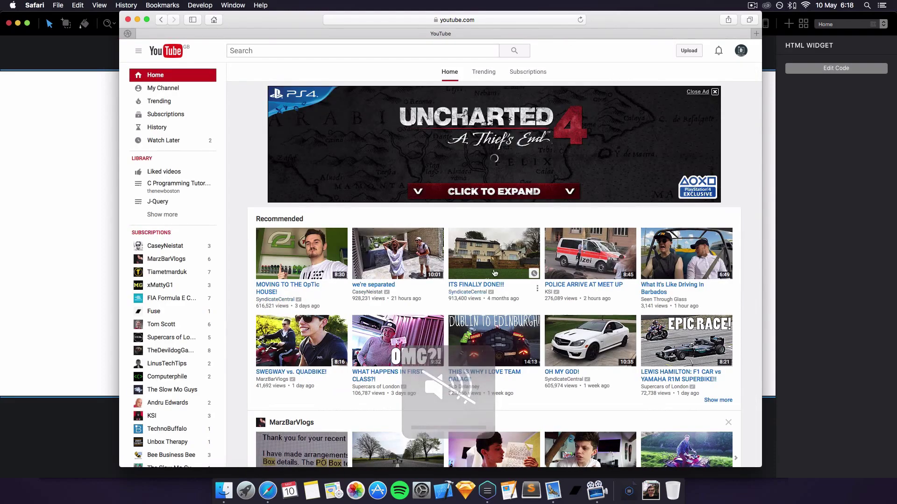
{"action": "scroll", "coordinate": [485, 201], "scroll_direction": "down", "scroll_amount": 10}
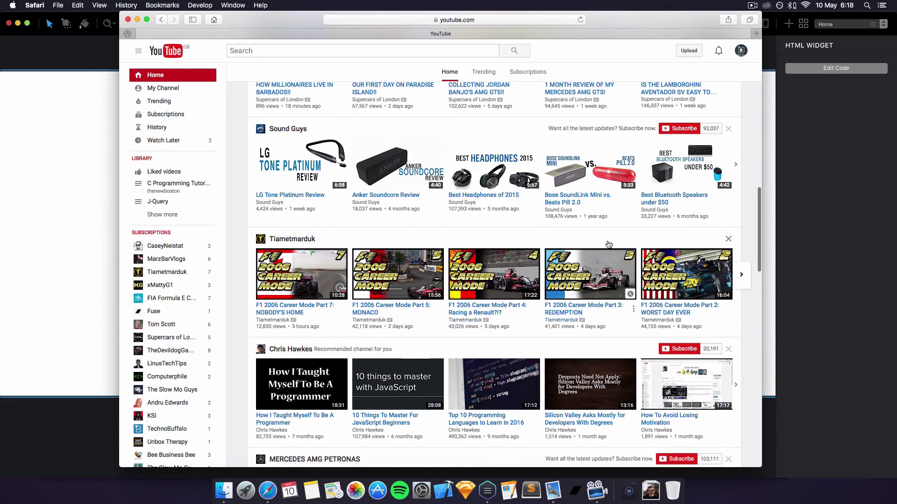
{"action": "scroll", "coordinate": [488, 190], "scroll_direction": "down", "scroll_amount": 2}
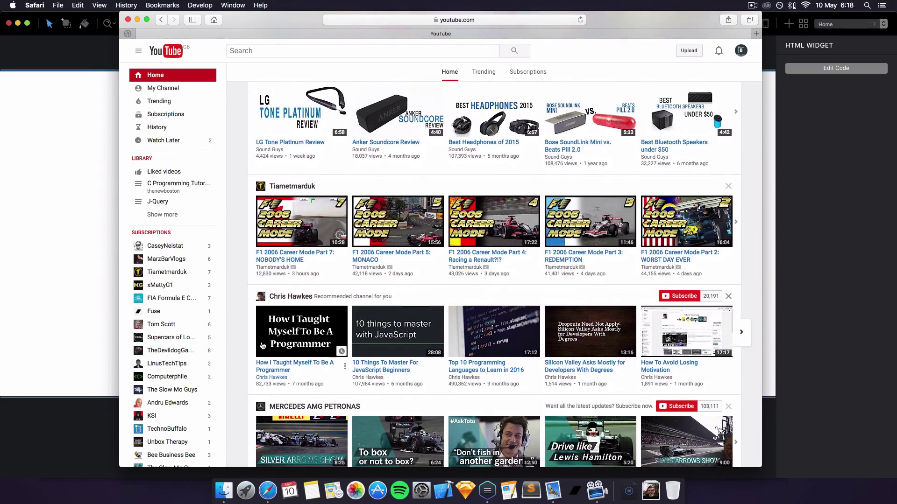
{"action": "left_click", "coordinate": [741, 51]}
{"action": "left_click", "coordinate": [697, 107]}
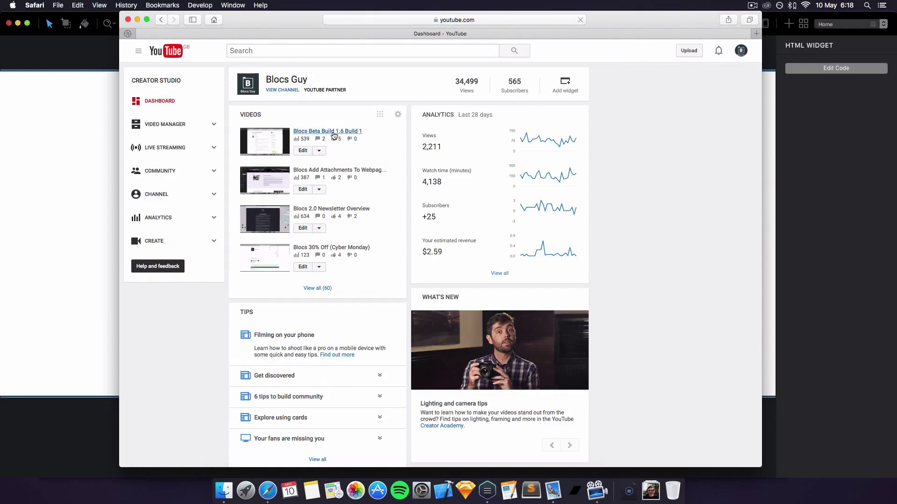
- Open and pause the Blocs Beta Build 1.6 Build 1 video and show its Share > Embed code
{"action": "left_click", "coordinate": [335, 132]}
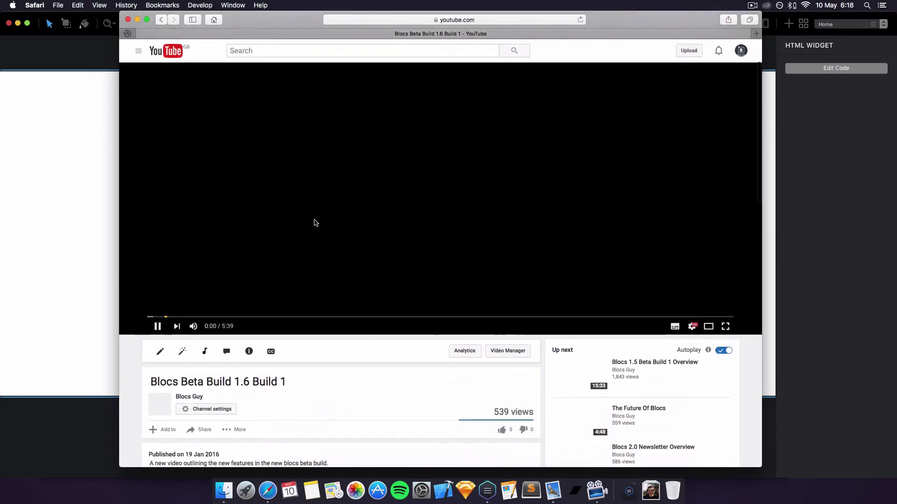
{"action": "left_click", "coordinate": [315, 223]}
{"action": "scroll", "coordinate": [315, 223], "scroll_direction": "down", "scroll_amount": 5}
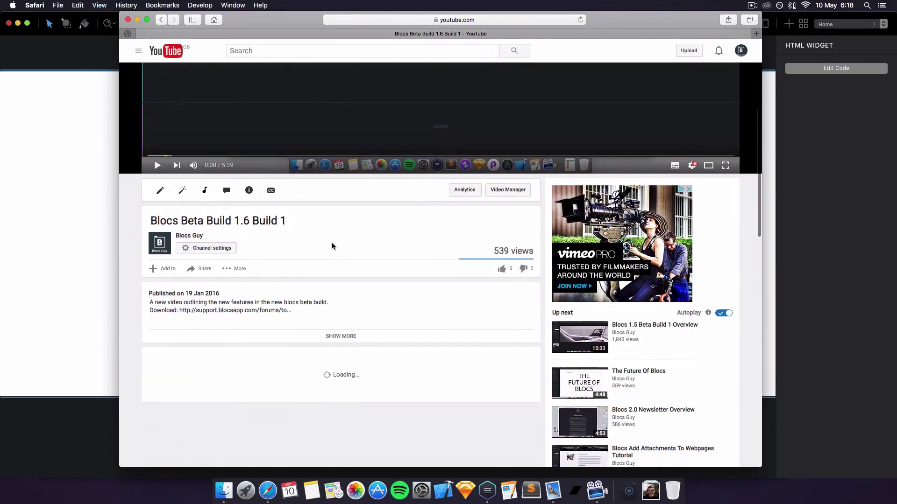
{"action": "left_click", "coordinate": [208, 269]}
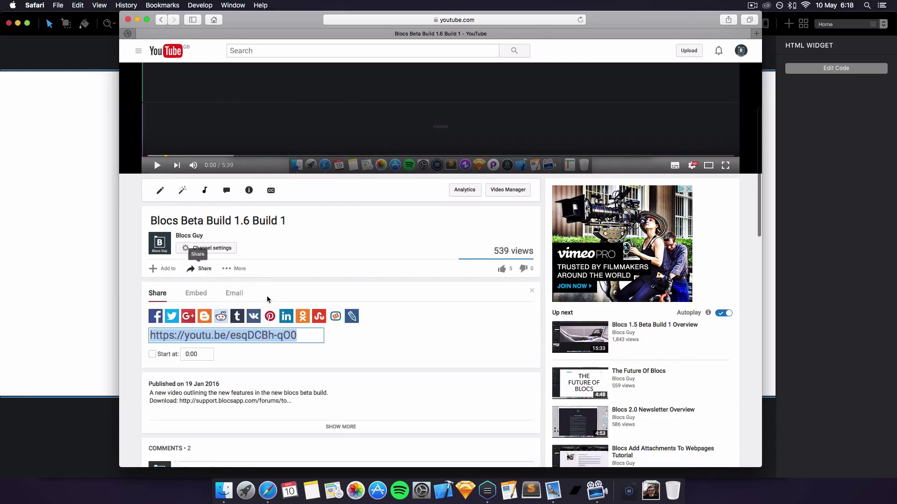
{"action": "left_click", "coordinate": [196, 292]}
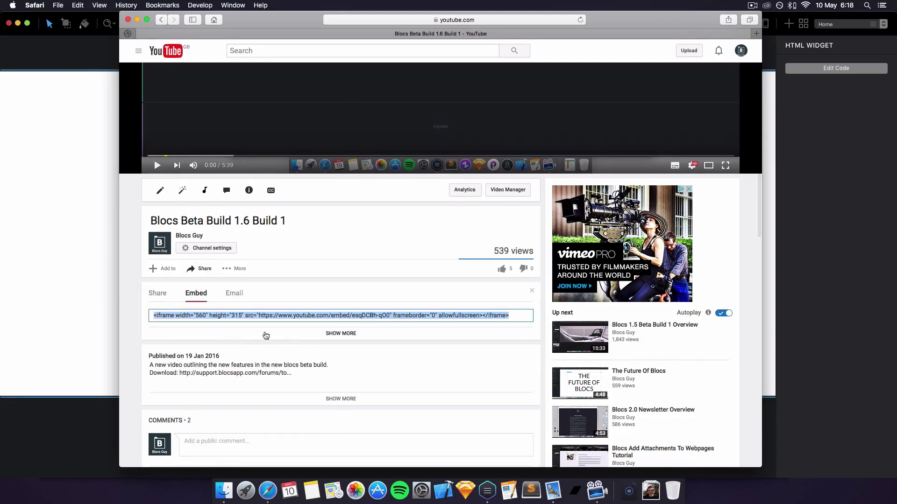
- Copy the YouTube iframe embed code and paste it over the placeholder in Blocs' Code Editor
{"action": "key", "text": "super+c"}
{"action": "left_click", "coordinate": [103, 240]}
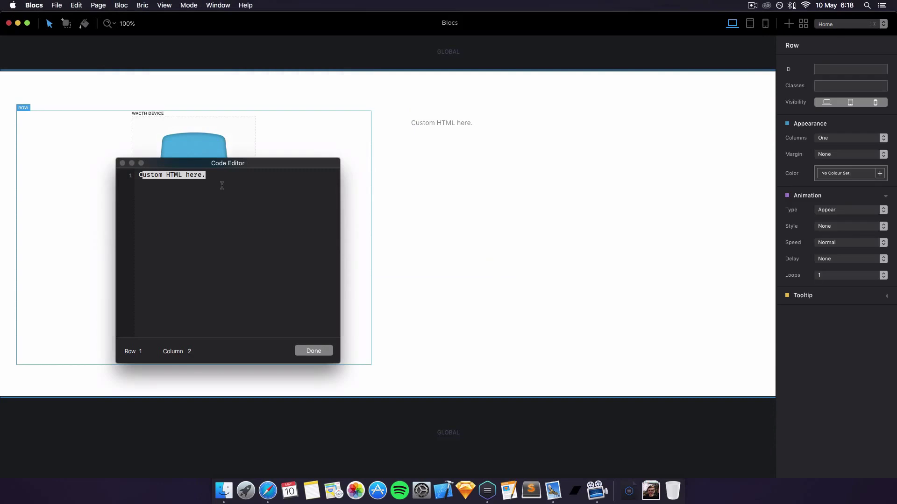
{"action": "key", "text": "BackSpace"}
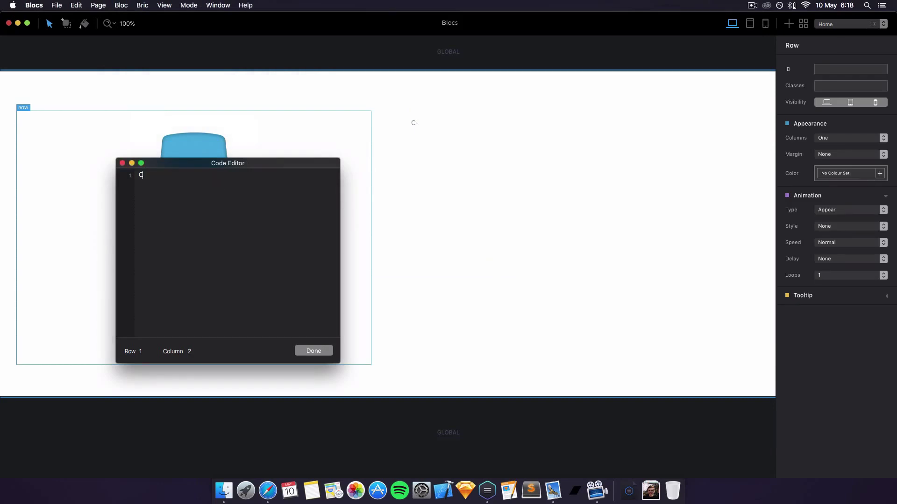
{"action": "key", "text": "super+v"}
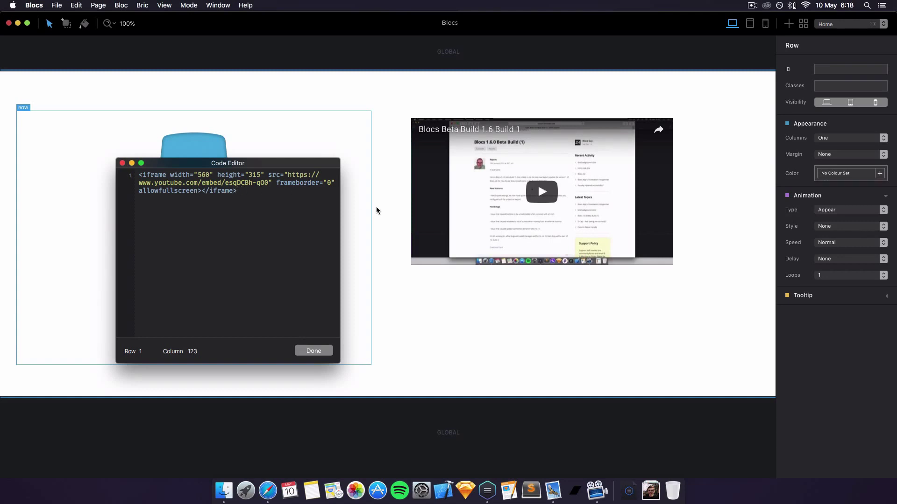
- Edit the iframe height from 315, trying 300 and 500, before clearing it for 320
{"action": "left_click", "coordinate": [260, 174]}
{"action": "key", "text": "BackSpace"}
{"action": "key", "text": "BackSpace"}
{"action": "key", "text": "BackSpace"}
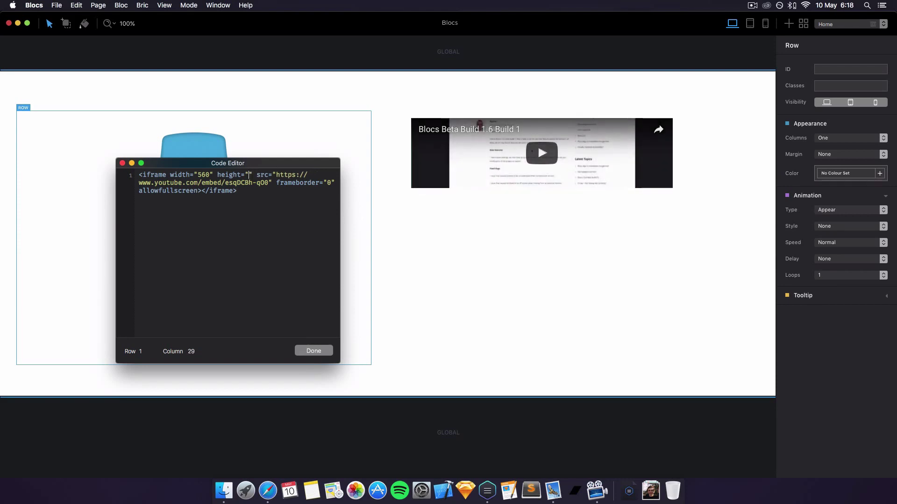
{"action": "type", "text": "300"}
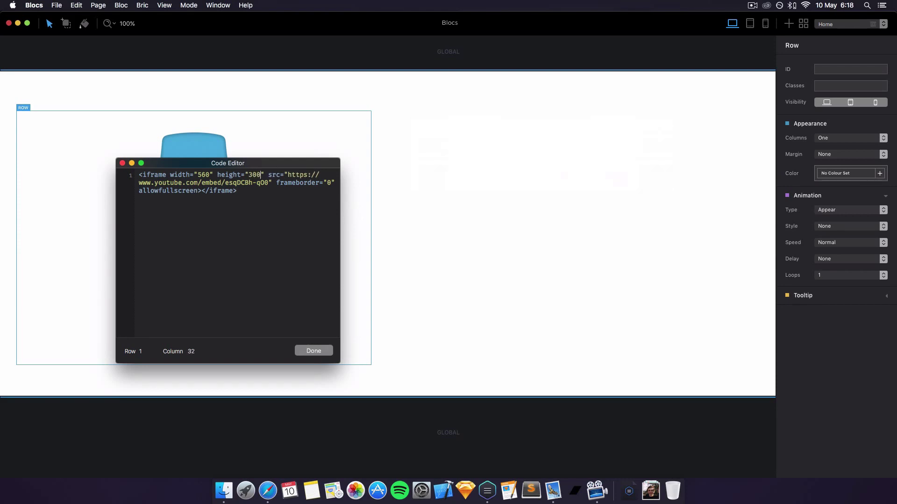
{"action": "key", "text": "BackSpace"}
{"action": "key", "text": "BackSpace"}
{"action": "key", "text": "BackSpace"}
{"action": "type", "text": "500"}
{"action": "key", "text": "BackSpace"}
{"action": "key", "text": "BackSpace"}
{"action": "key", "text": "BackSpace"}
{"action": "type", "text": "300"}
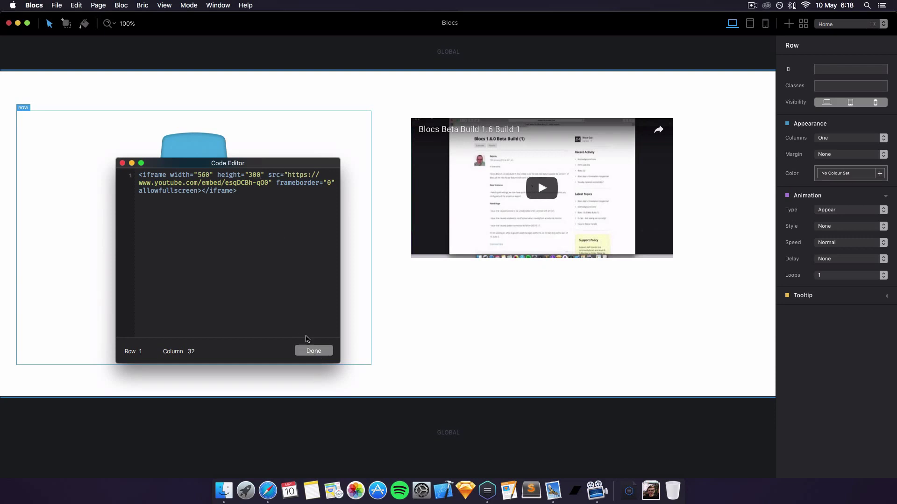
{"action": "key", "text": "BackSpace"}
{"action": "key", "text": "BackSpace"}
- Finish setting the iframe height to 320 and review the embed code
{"action": "type", "text": "20"}
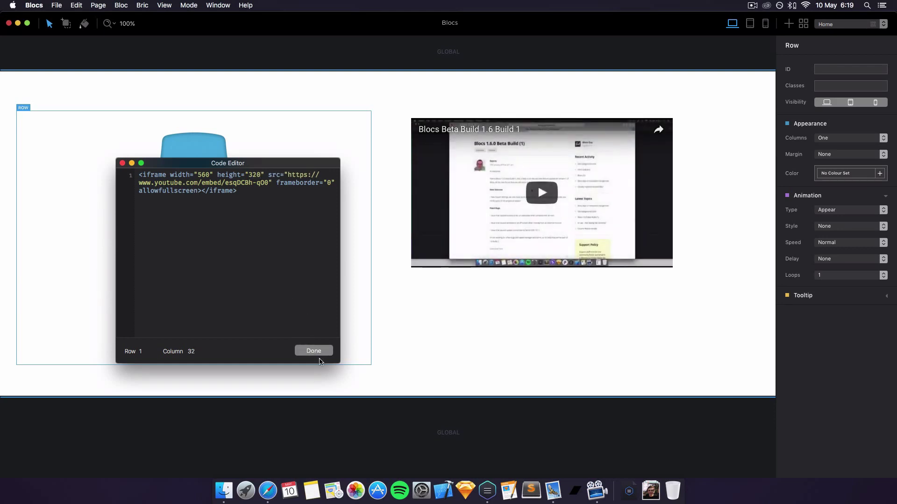
{"action": "left_click_drag", "start_coordinate": [240, 191], "coordinate": [138, 174]}
{"action": "left_click", "coordinate": [249, 206]}
- Widen and reposition the Code Editor, toggle full screen, then apply the code with Done
{"action": "left_click_drag", "start_coordinate": [343, 228], "coordinate": [395, 196]}
{"action": "left_click_drag", "start_coordinate": [225, 167], "coordinate": [153, 145]}
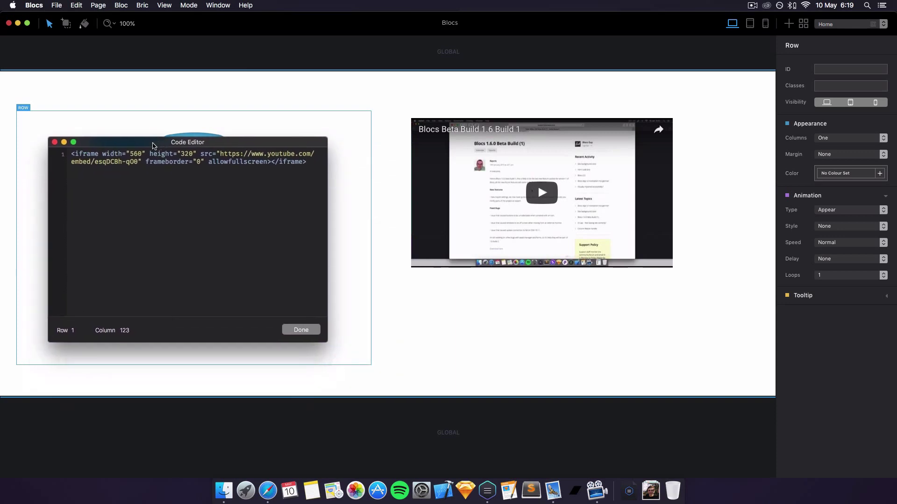
{"action": "left_click", "coordinate": [74, 142]}
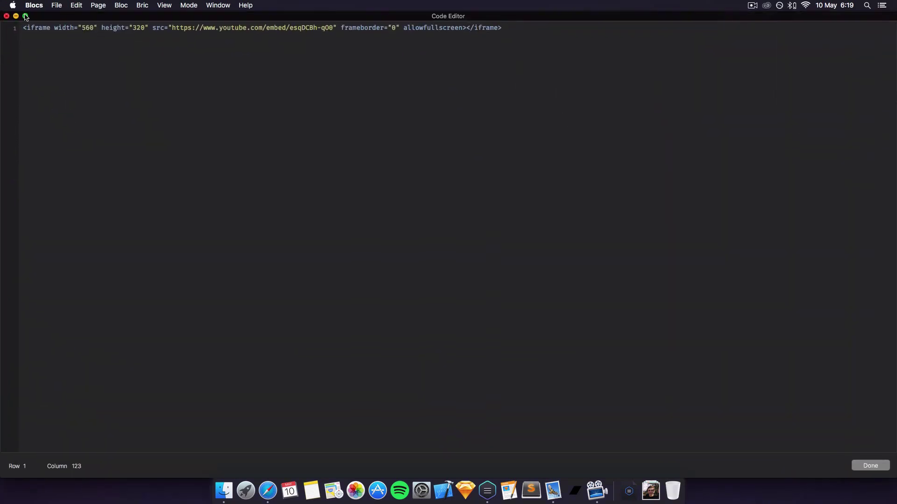
{"action": "left_click", "coordinate": [26, 18]}
{"action": "left_click", "coordinate": [74, 142]}
{"action": "left_click", "coordinate": [26, 17]}
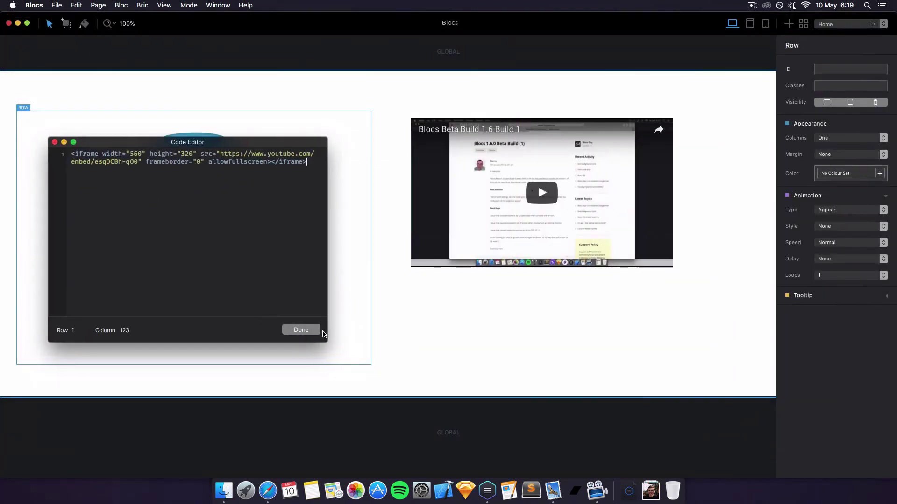
{"action": "left_click", "coordinate": [316, 330]}
- Give the bloc holding the embedded video a video background
{"action": "left_click", "coordinate": [552, 191]}
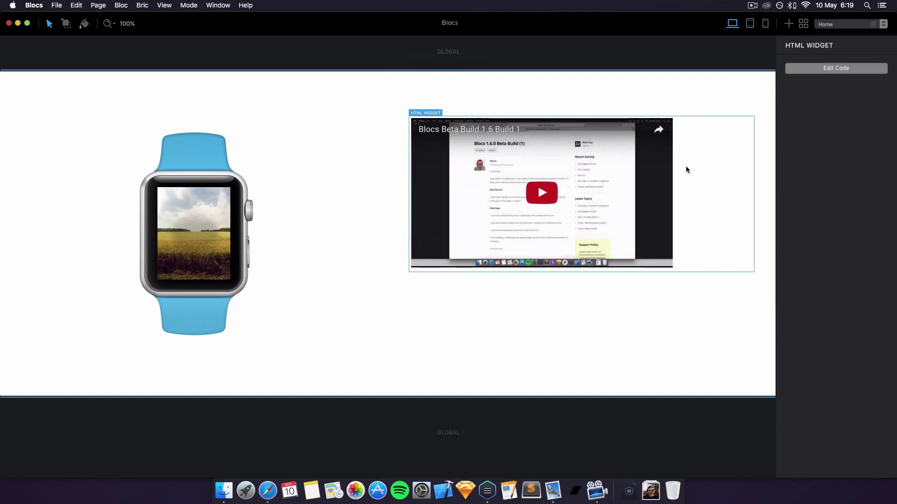
{"action": "left_click", "coordinate": [722, 338]}
{"action": "right_click", "coordinate": [534, 306]}
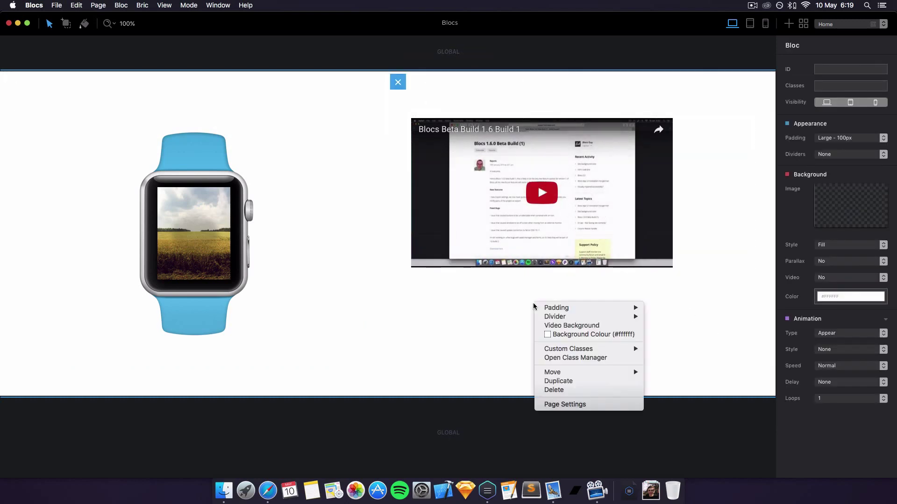
{"action": "mouse_move", "coordinate": [569, 317]}
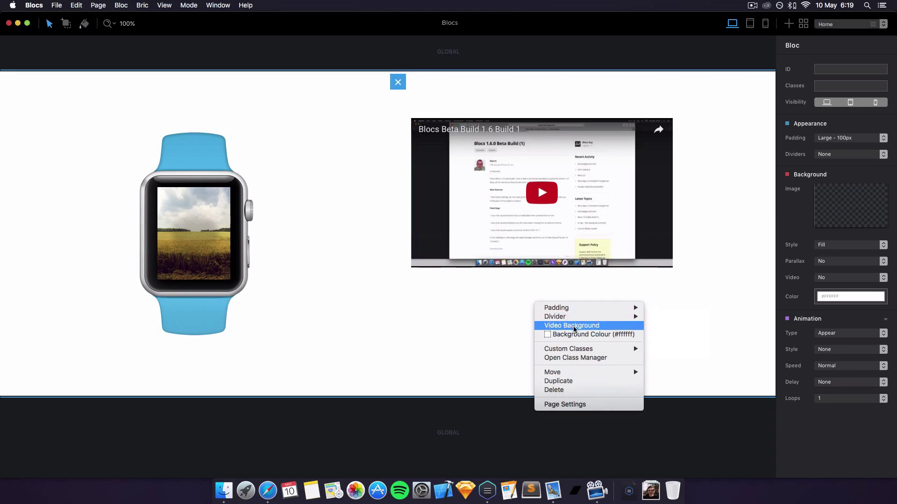
{"action": "left_click", "coordinate": [575, 329]}
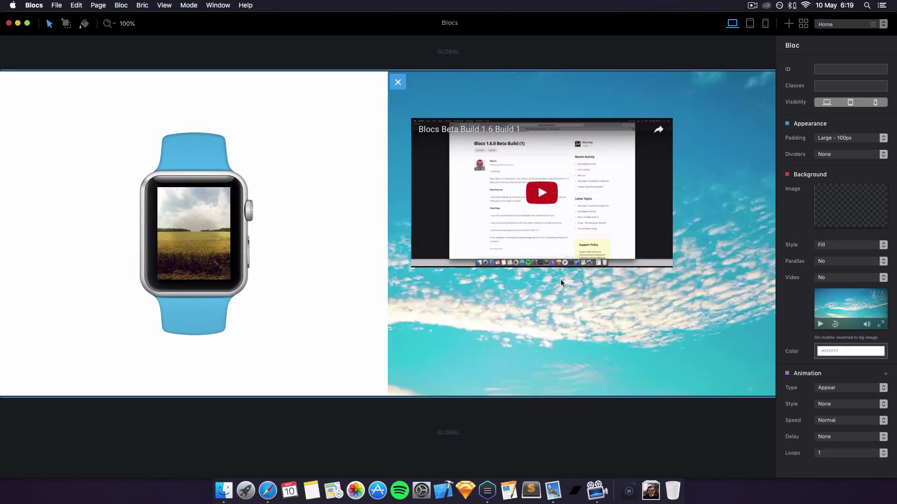
- Browse the stock photo library, then add a video background to the watch bloc too
{"action": "left_click", "coordinate": [850, 310]}
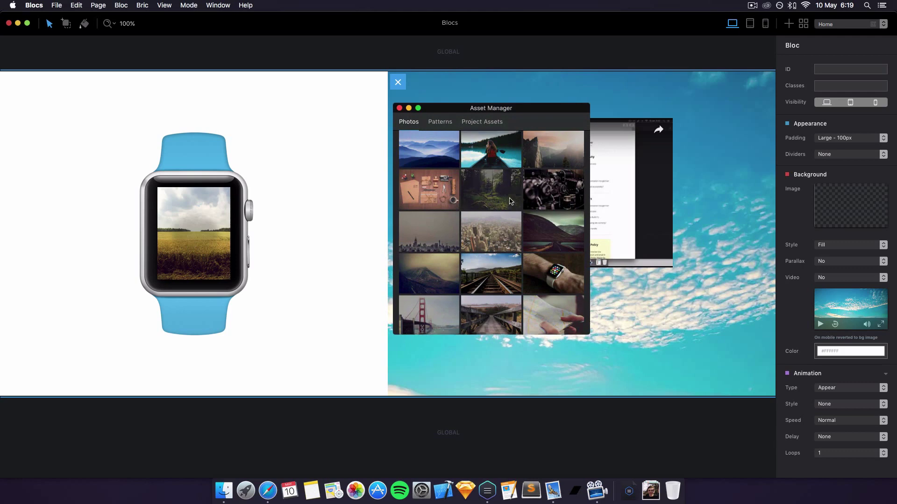
{"action": "scroll", "coordinate": [509, 197], "scroll_direction": "down", "scroll_amount": 5}
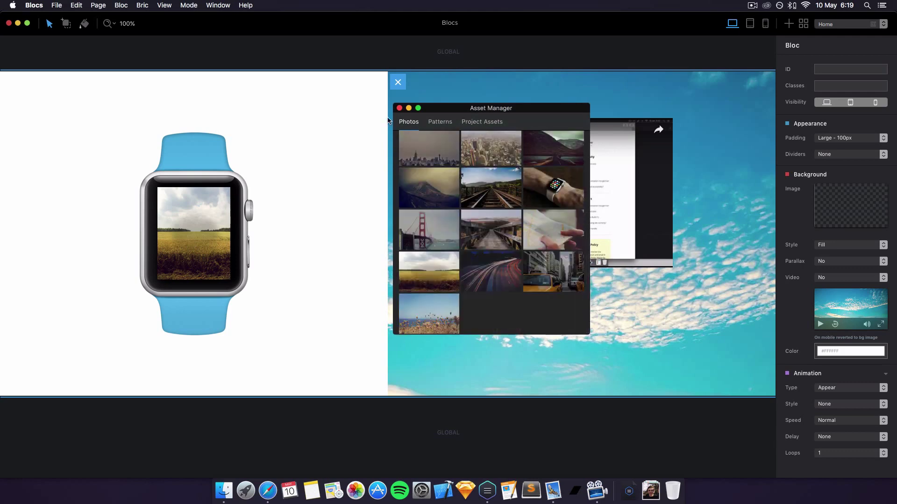
{"action": "left_click", "coordinate": [400, 108]}
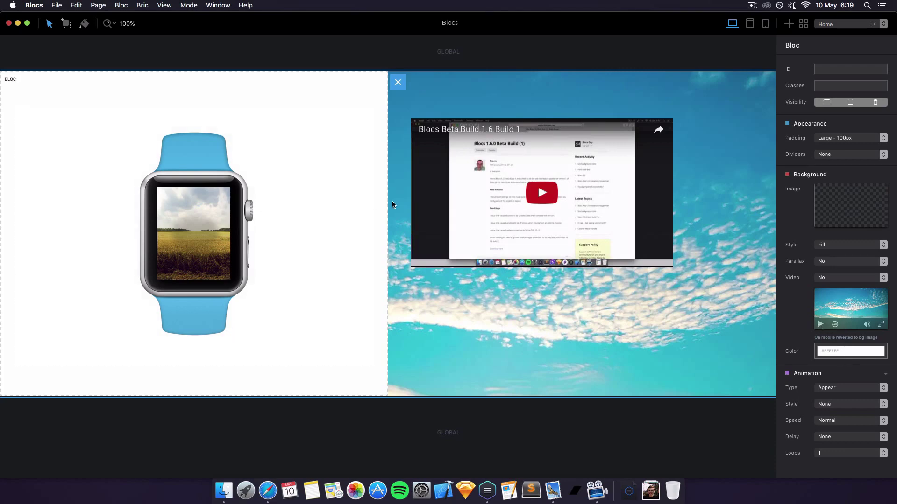
{"action": "right_click", "coordinate": [328, 208]}
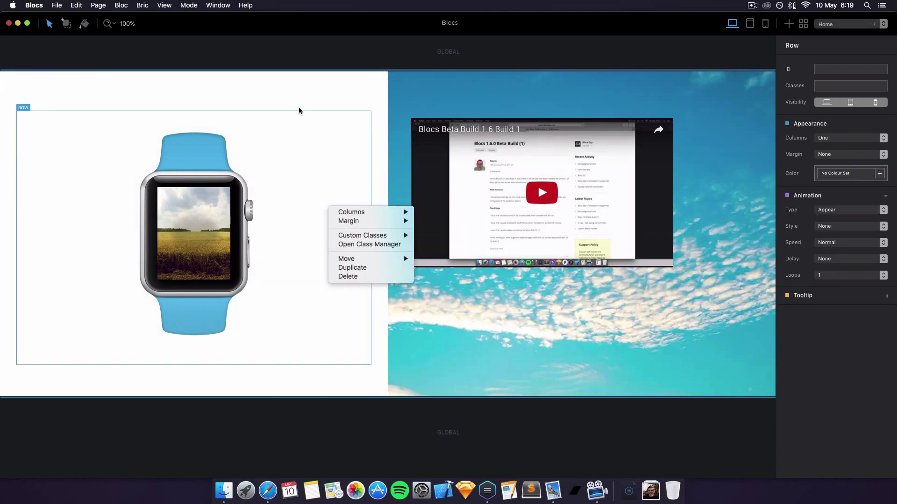
{"action": "left_click", "coordinate": [297, 95]}
{"action": "right_click", "coordinate": [297, 93]}
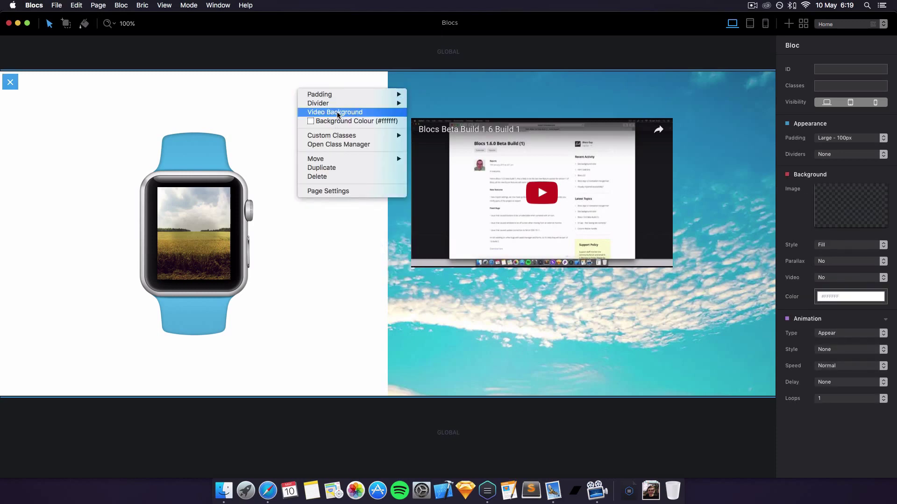
{"action": "left_click", "coordinate": [337, 120]}
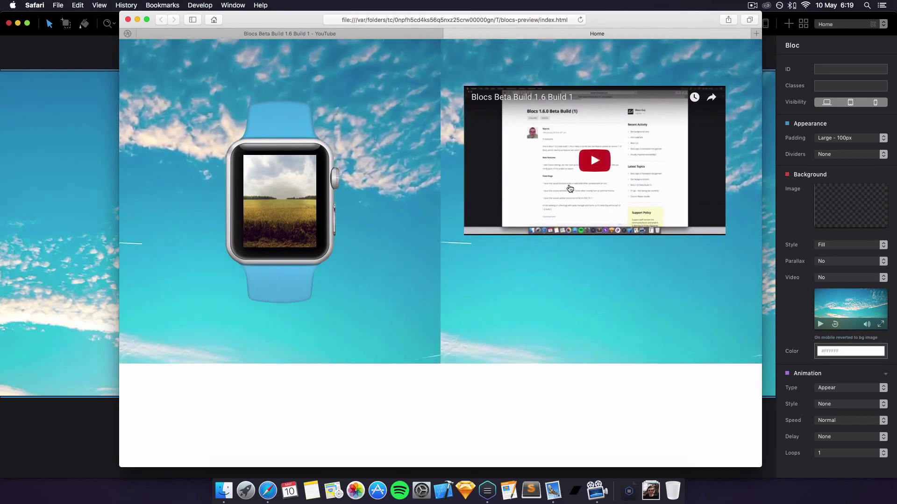
- Play the previewed YouTube embed from 2:00, pause it, close the tab and return to Blocs
{"action": "left_click", "coordinate": [569, 187]}
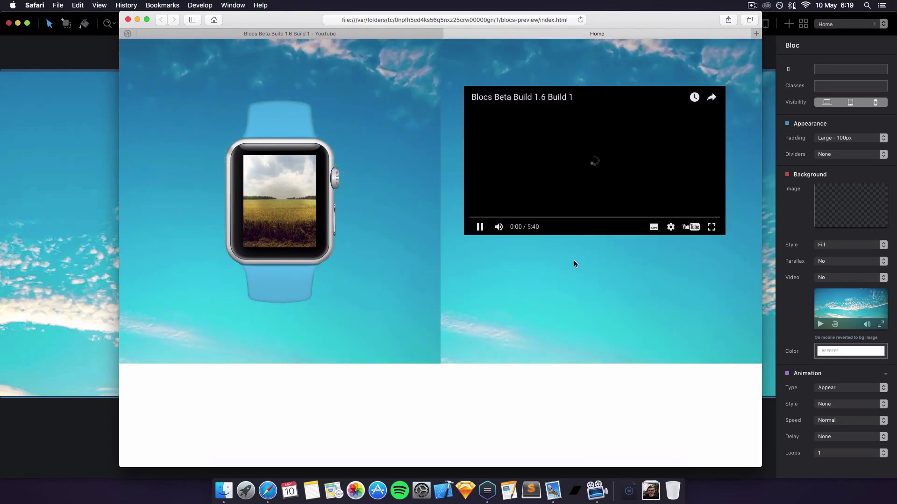
{"action": "left_click", "coordinate": [557, 217]}
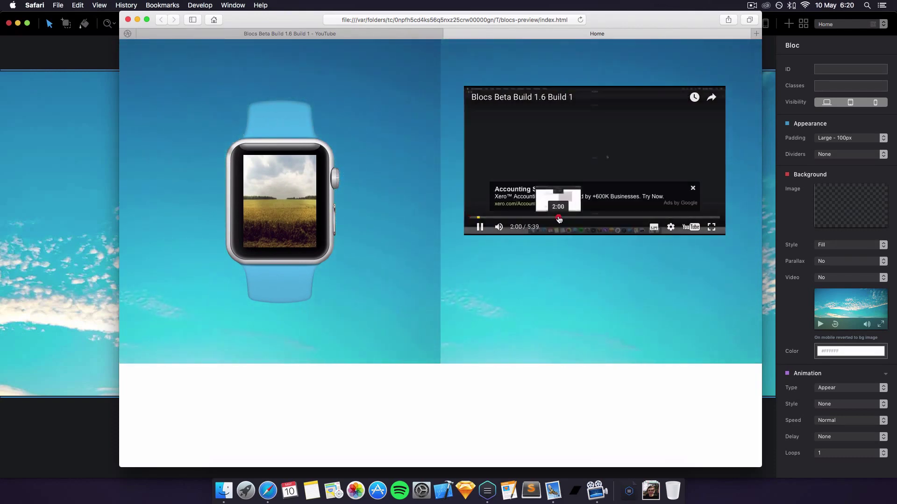
{"action": "left_click", "coordinate": [693, 190]}
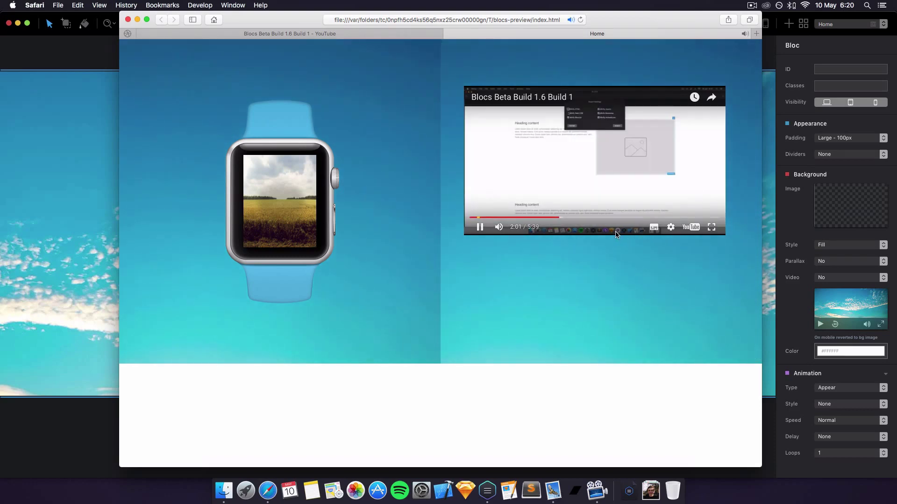
{"action": "key", "text": "space"}
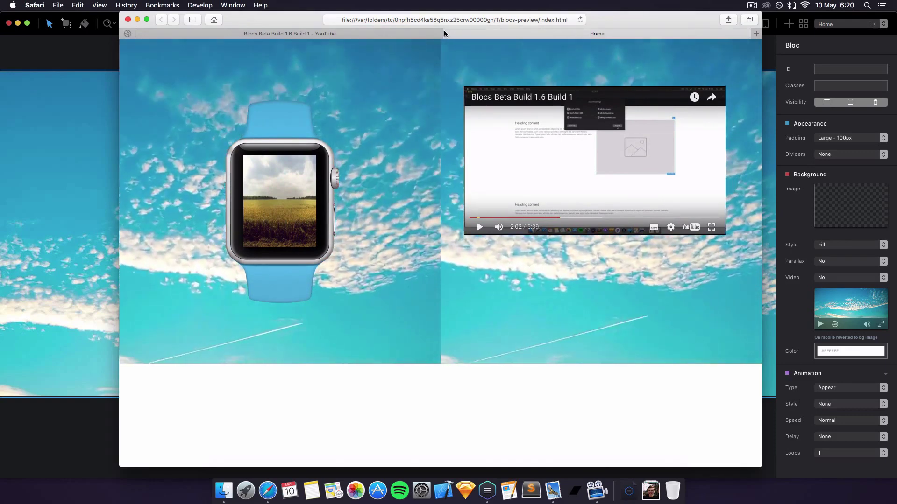
{"action": "left_click", "coordinate": [449, 34]}
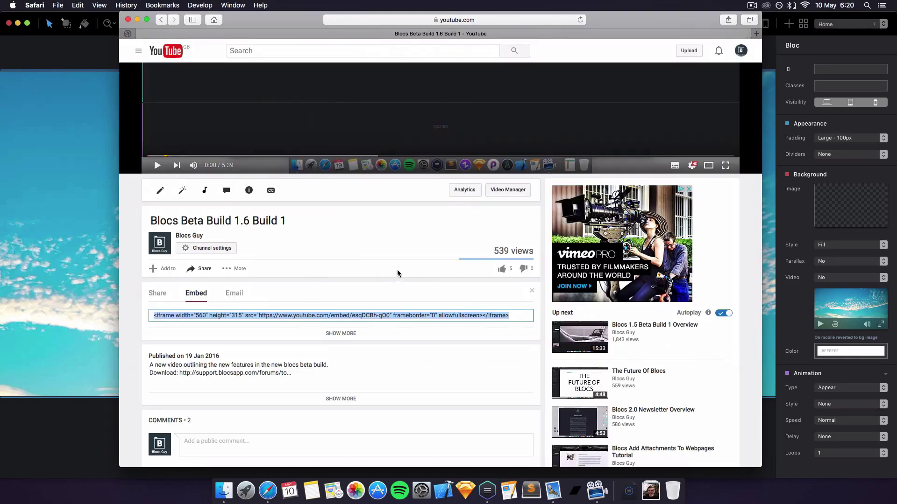
{"action": "left_click", "coordinate": [96, 205]}
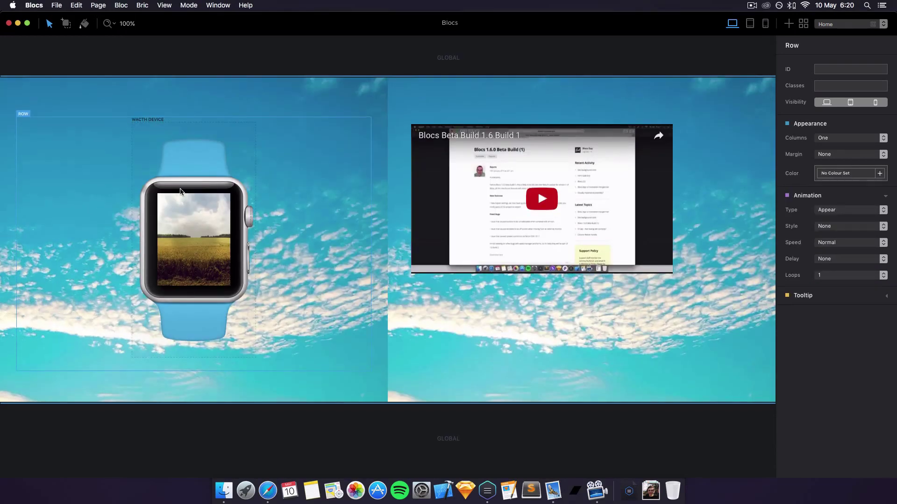
- Open About Blocs, move it off the watch, and visit then close the Facebook Design credit link
{"action": "left_click", "coordinate": [35, 5]}
{"action": "left_click", "coordinate": [351, 84]}
{"action": "left_click_drag", "start_coordinate": [249, 185], "coordinate": [403, 132]}
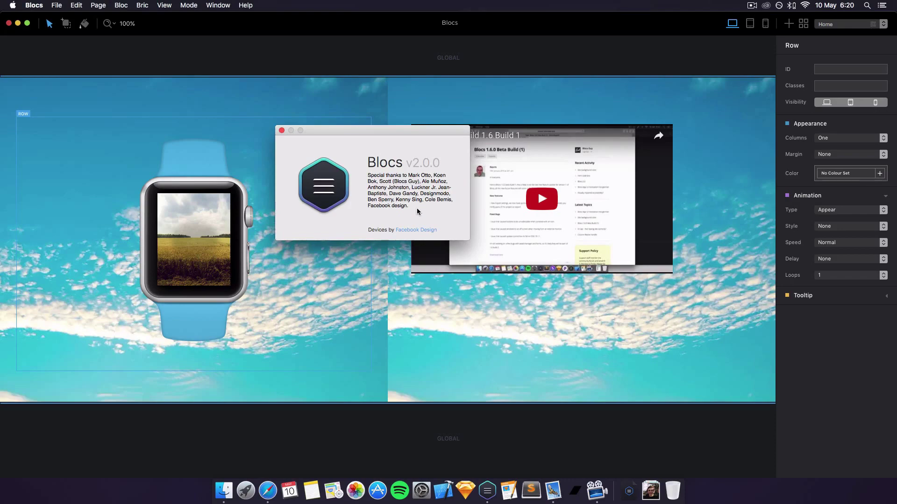
{"action": "left_click", "coordinate": [421, 230]}
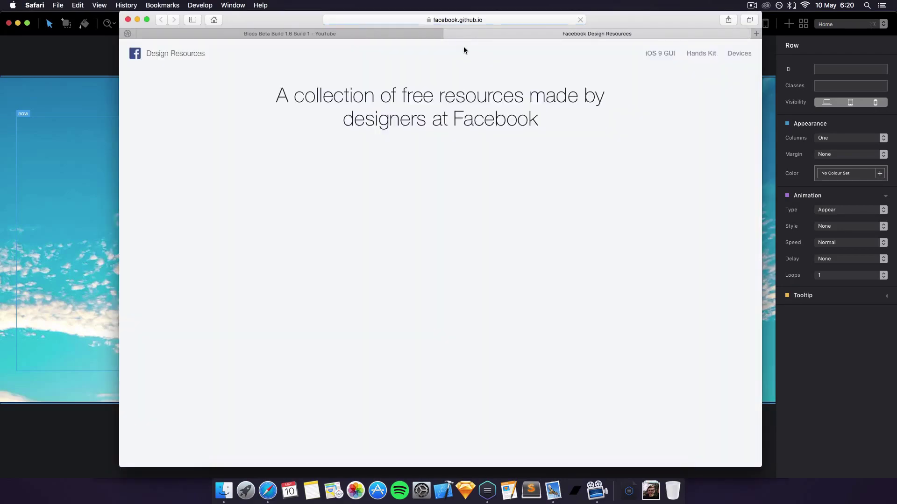
{"action": "left_click", "coordinate": [449, 34]}
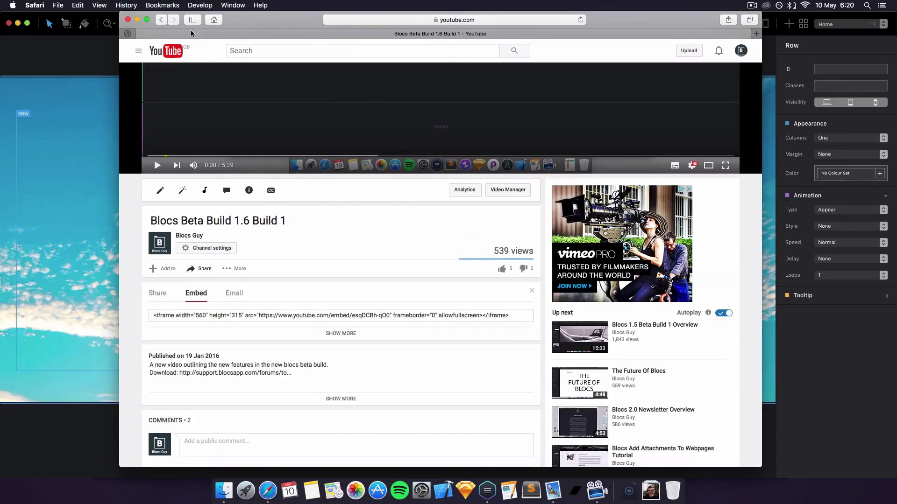
- Bring Blocs to the front, reopen About Blocs, reposition it, and close it
{"action": "left_click", "coordinate": [89, 74]}
{"action": "left_click", "coordinate": [34, 6]}
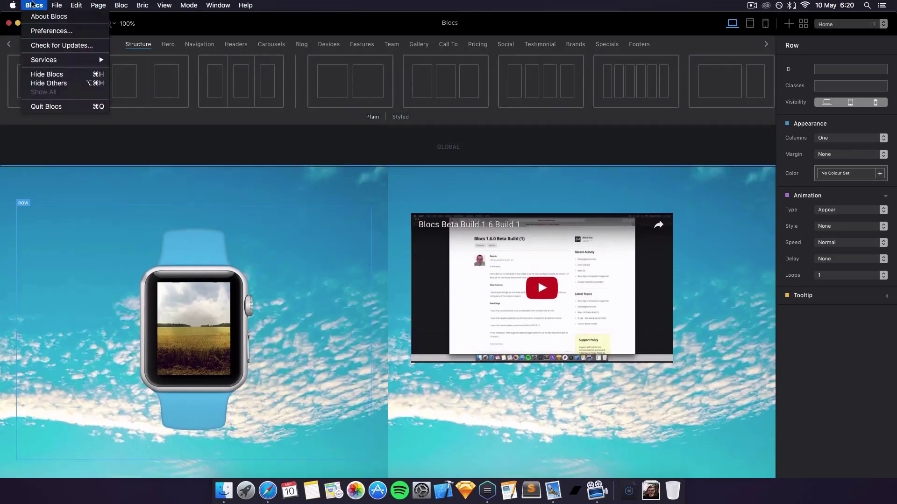
{"action": "left_click", "coordinate": [42, 21]}
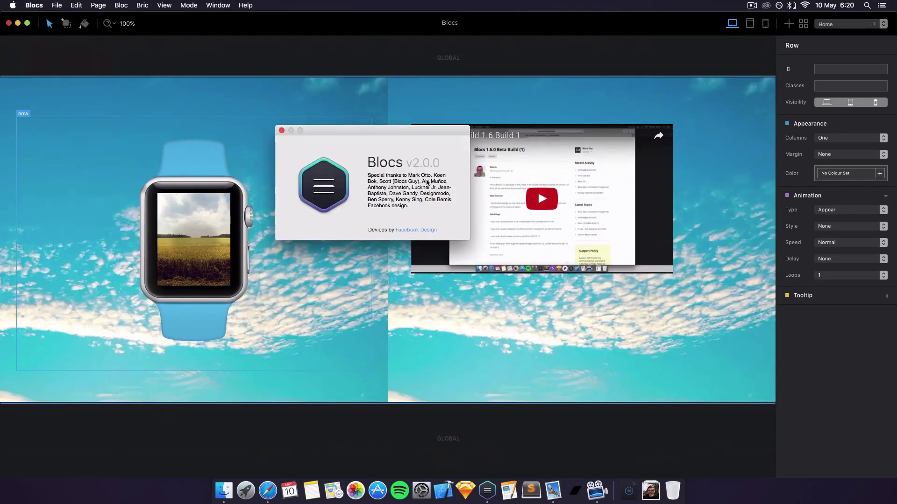
{"action": "mouse_move", "coordinate": [325, 129]}
{"action": "left_mouse_down"}
{"action": "mouse_move", "coordinate": [330, 161]}
{"action": "mouse_move", "coordinate": [332, 136]}
{"action": "left_mouse_up"}
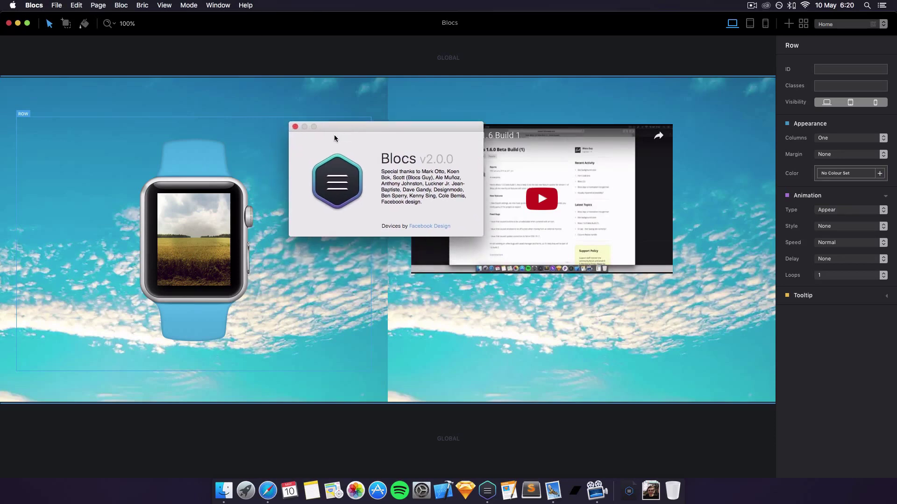
{"action": "left_click", "coordinate": [293, 130]}
- View the Contact Customer Support form with Bug Report as subject, close it, then browse the Window and Bric menus
{"action": "left_click", "coordinate": [238, 3]}
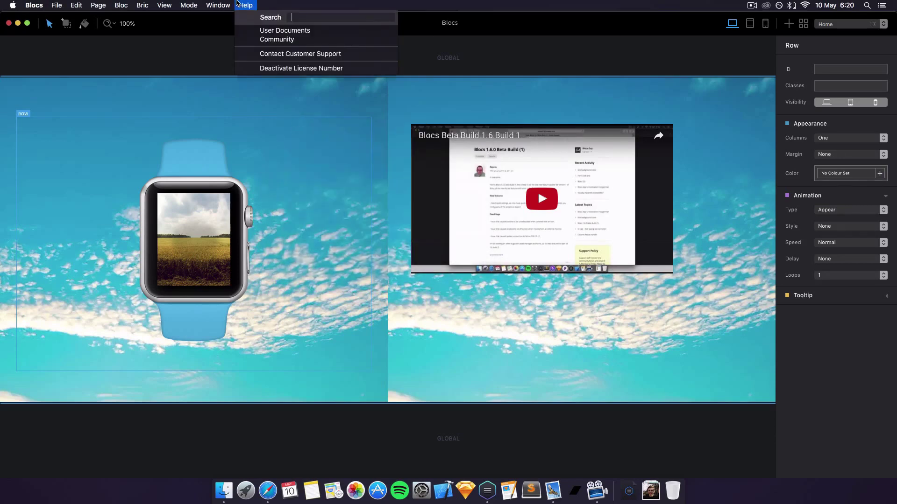
{"action": "left_click", "coordinate": [262, 54]}
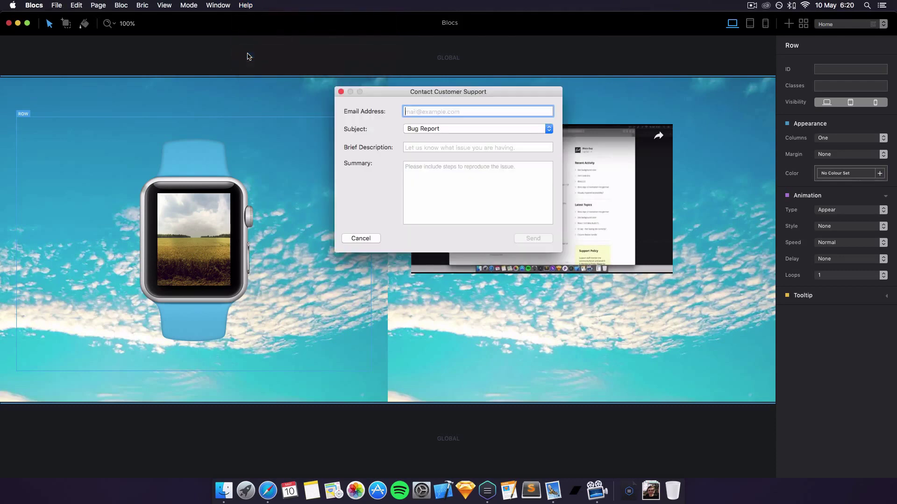
{"action": "left_click", "coordinate": [453, 128]}
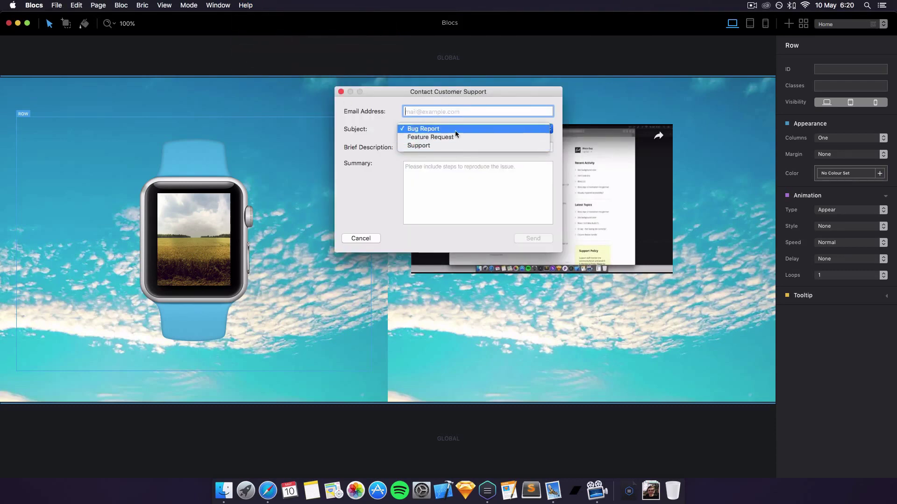
{"action": "left_click", "coordinate": [376, 138]}
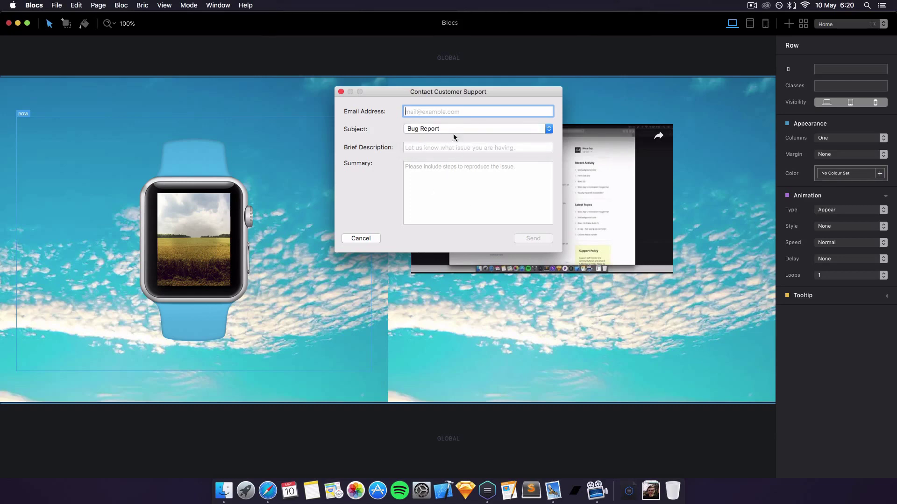
{"action": "left_click", "coordinate": [341, 92]}
{"action": "left_click", "coordinate": [225, 5]}
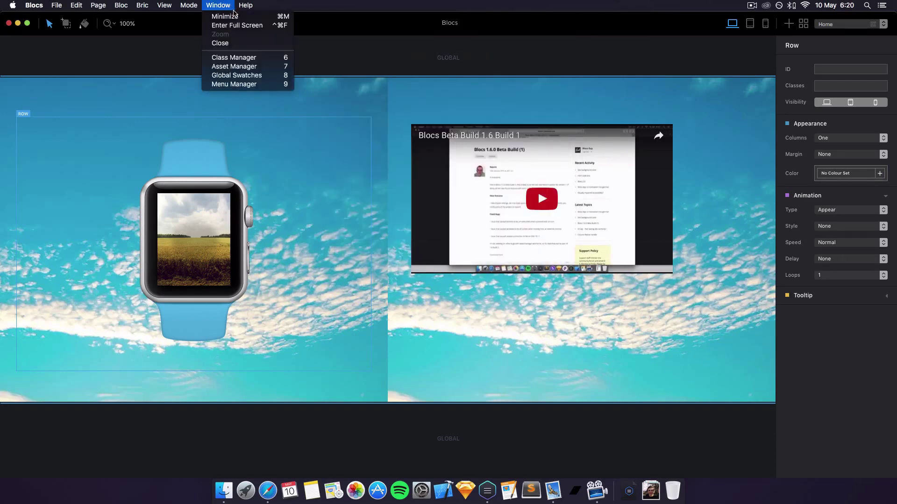
{"action": "mouse_move", "coordinate": [163, 6]}
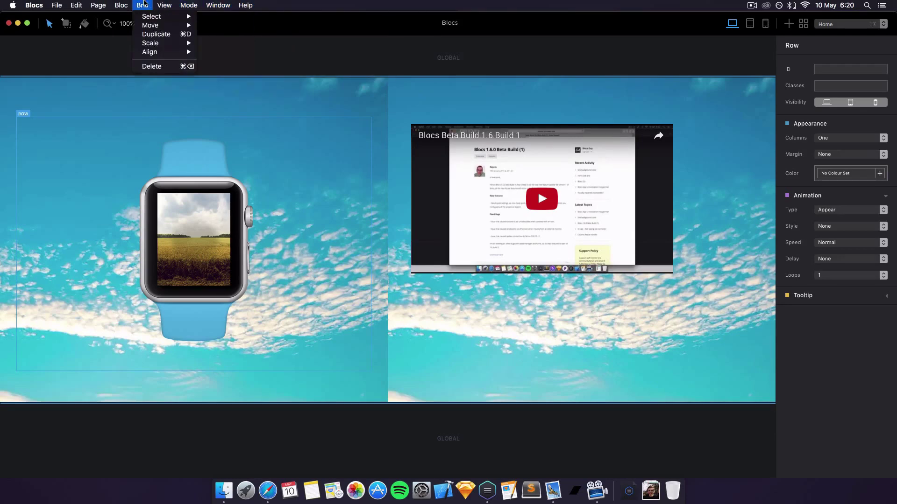
- Open Home's Page Settings, look at the description and head/footer code editors, and close it unchanged
{"action": "mouse_move", "coordinate": [88, 4]}
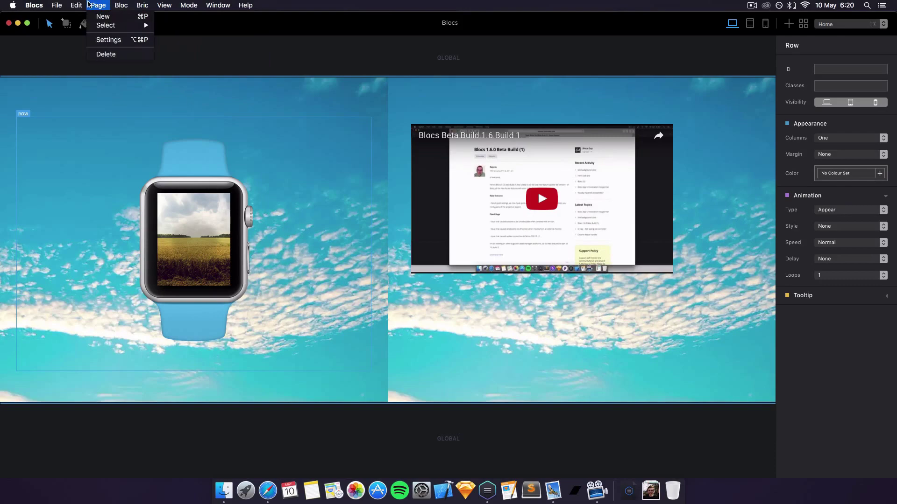
{"action": "left_click", "coordinate": [105, 41]}
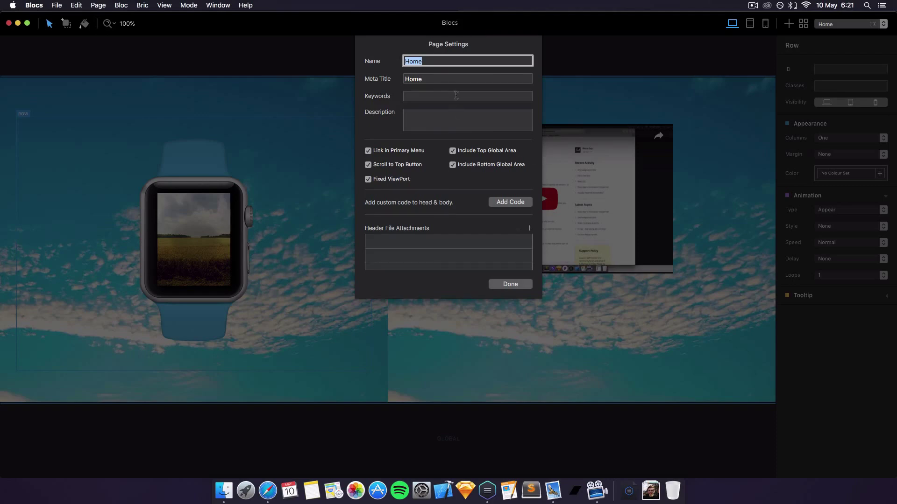
{"action": "left_click", "coordinate": [454, 127]}
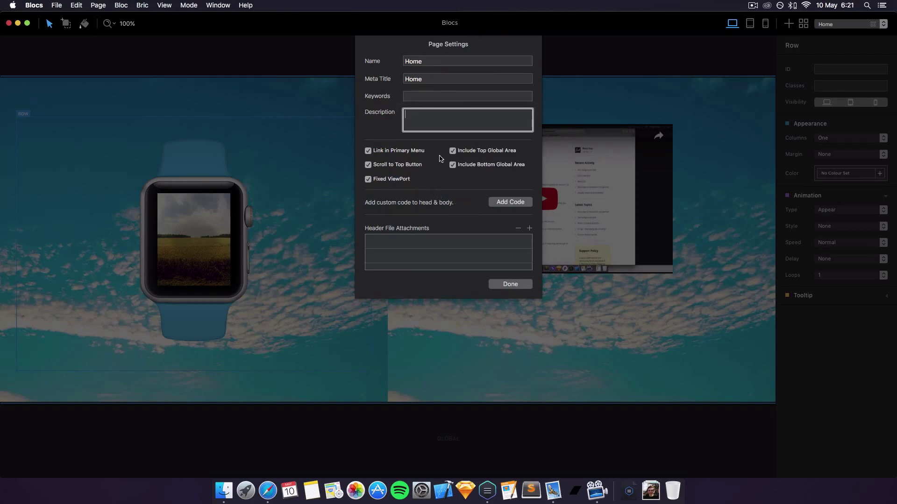
{"action": "left_click", "coordinate": [514, 203]}
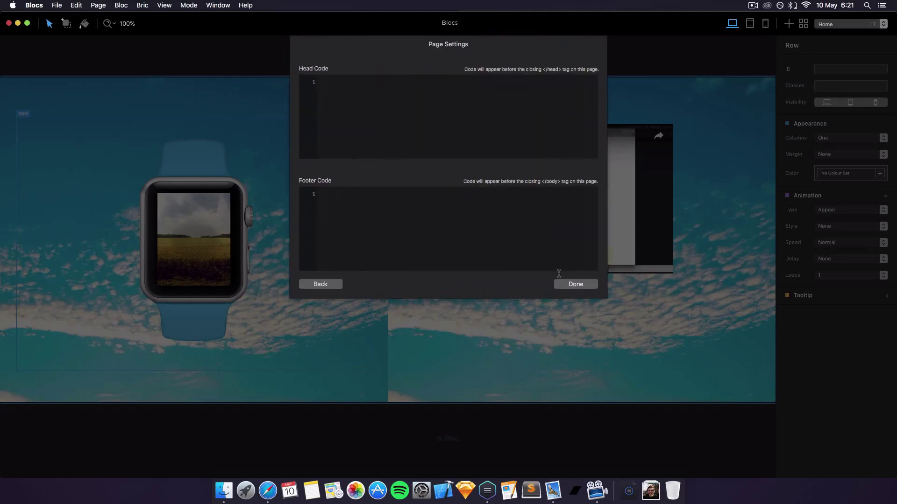
{"action": "left_click", "coordinate": [331, 288]}
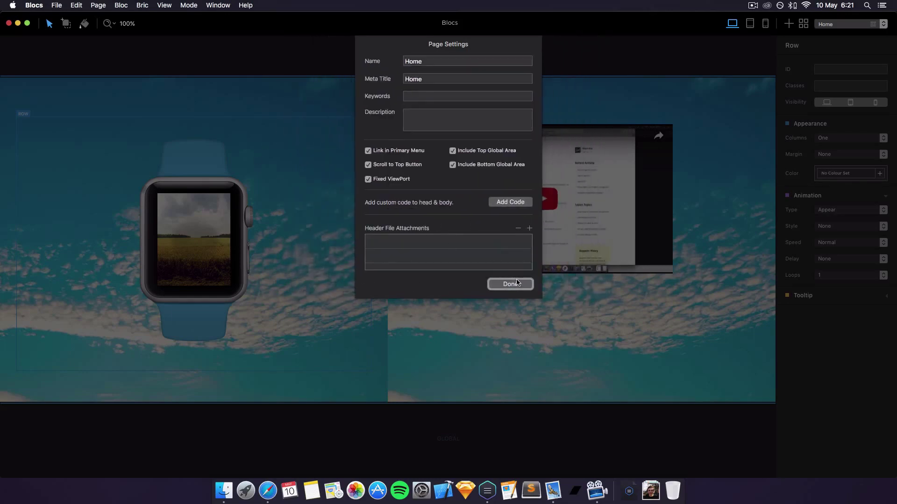
{"action": "left_click", "coordinate": [518, 285]}
{"action": "left_click", "coordinate": [107, 4]}
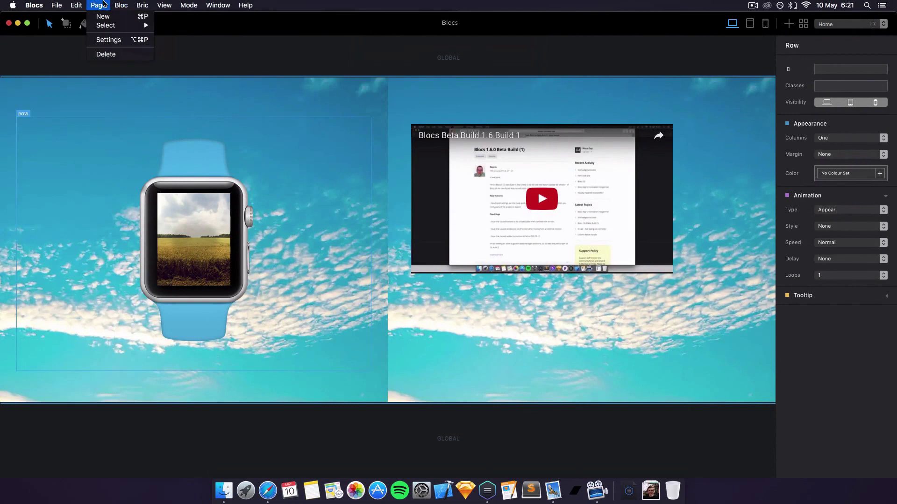
{"action": "mouse_move", "coordinate": [86, 6]}
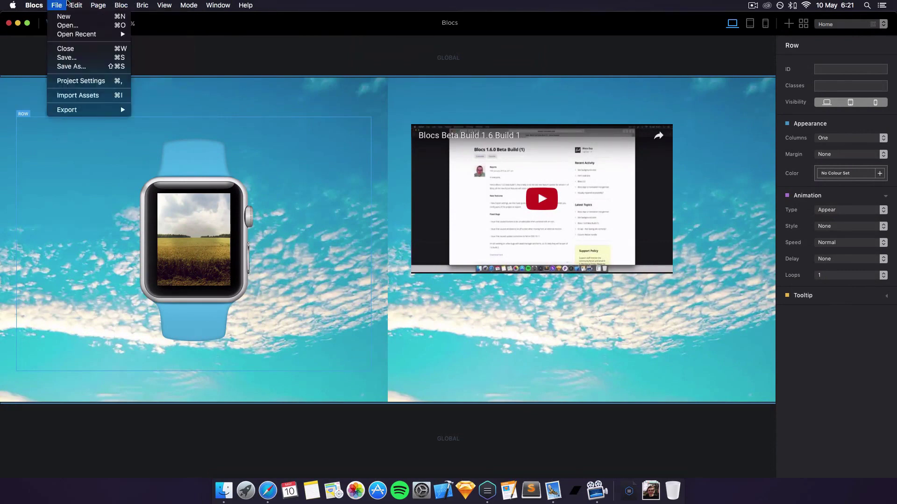
{"action": "mouse_move", "coordinate": [58, 5]}
{"action": "left_click", "coordinate": [46, 45]}
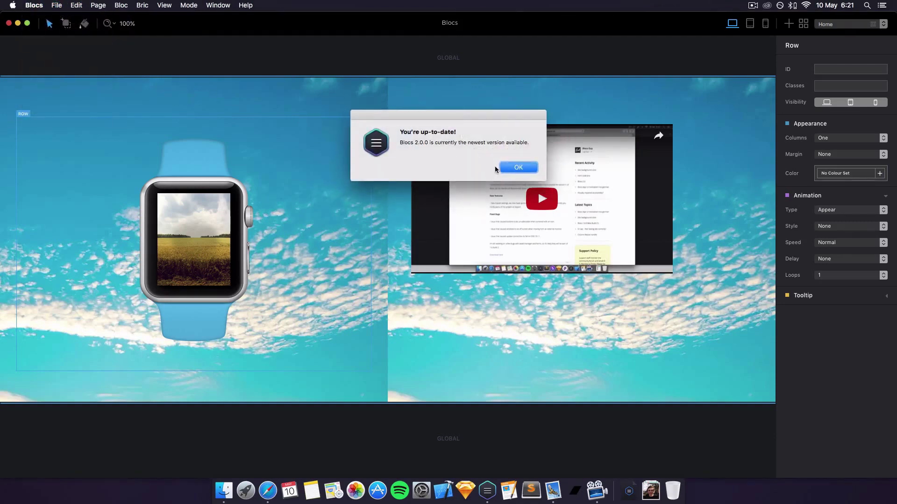
{"action": "key", "text": "Return"}
{"action": "scroll", "coordinate": [398, 136], "scroll_direction": "down", "scroll_amount": 1}
{"action": "scroll", "coordinate": [397, 136], "scroll_direction": "up", "scroll_amount": 1}
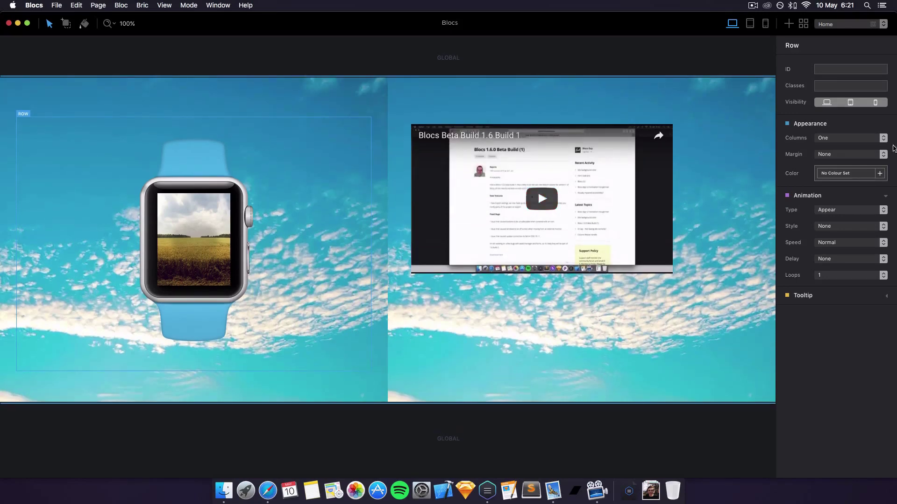
- Select the Apple Watch device and give it a Hover animation with the Bounce style
{"action": "left_click", "coordinate": [639, 199]}
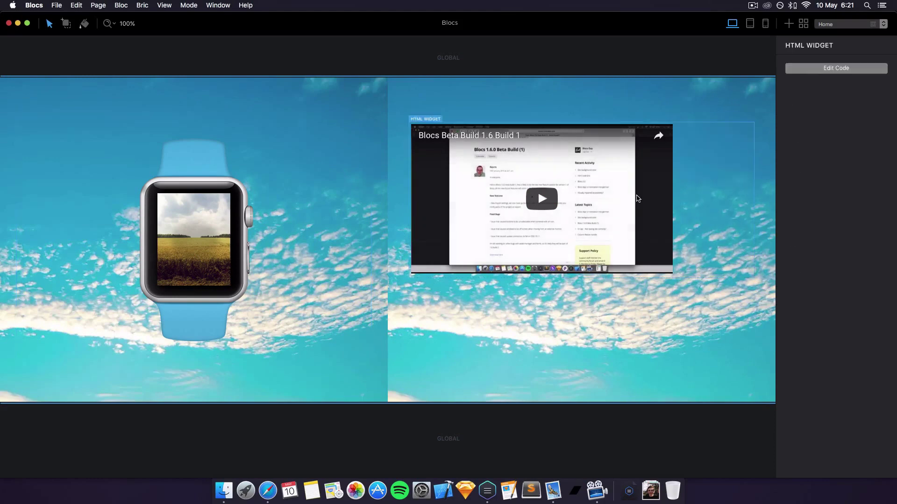
{"action": "left_click", "coordinate": [245, 219]}
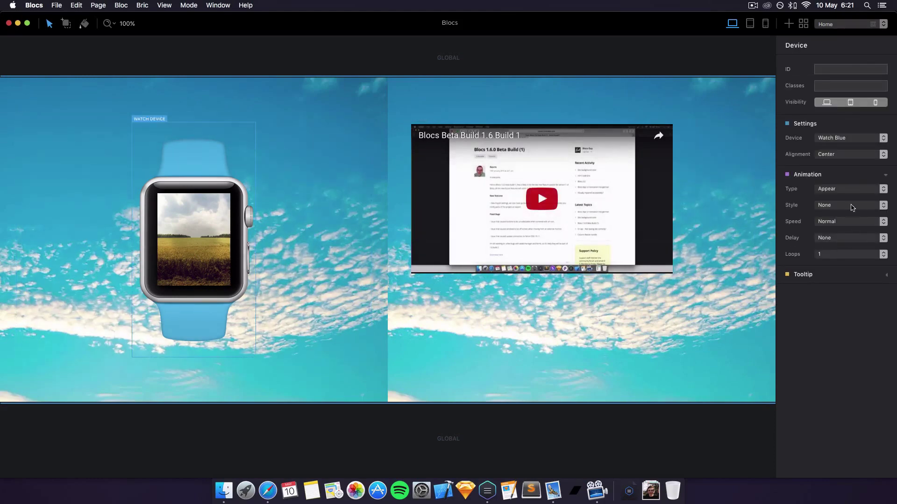
{"action": "left_click", "coordinate": [848, 186]}
{"action": "left_click", "coordinate": [854, 189]}
{"action": "left_click", "coordinate": [854, 188]}
{"action": "left_click", "coordinate": [862, 178]}
{"action": "left_click", "coordinate": [856, 188]}
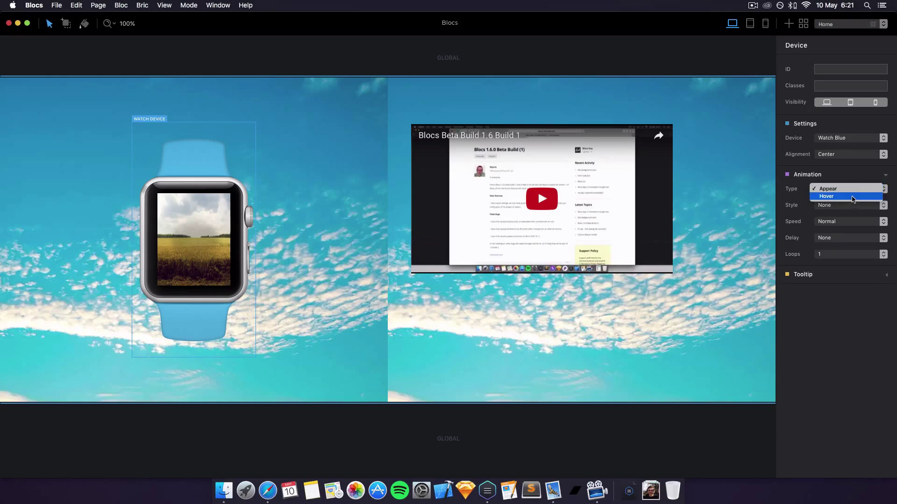
{"action": "left_click", "coordinate": [852, 196]}
{"action": "left_click", "coordinate": [847, 209]}
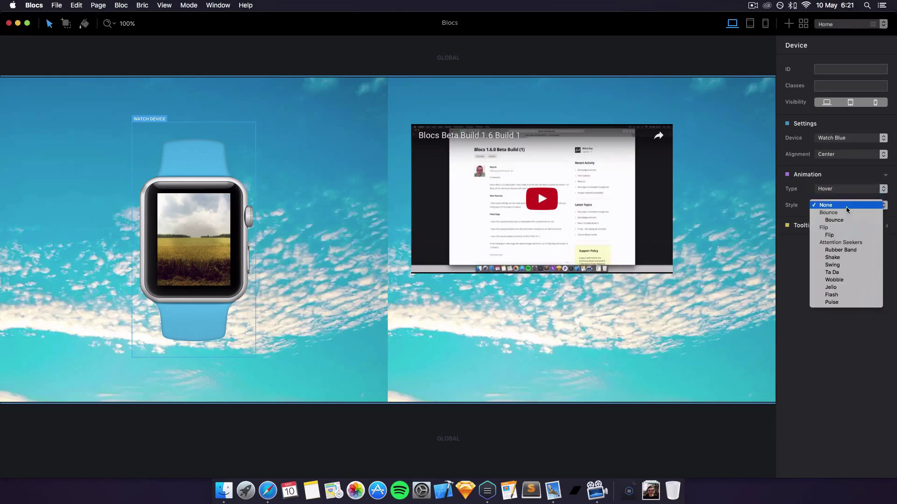
{"action": "left_click", "coordinate": [844, 219]}
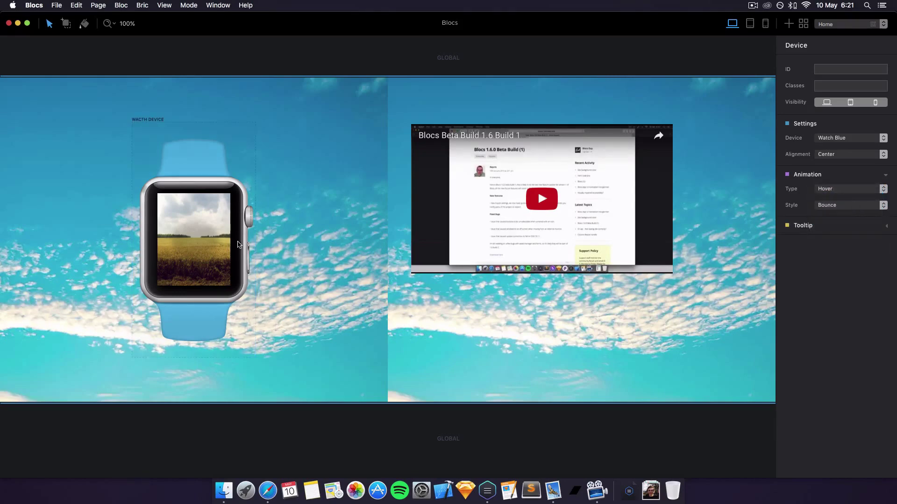
- Preview the page in Safari to try the watch's Hover Bounce, then close the preview and return to Blocs
{"action": "key", "text": "super+p"}
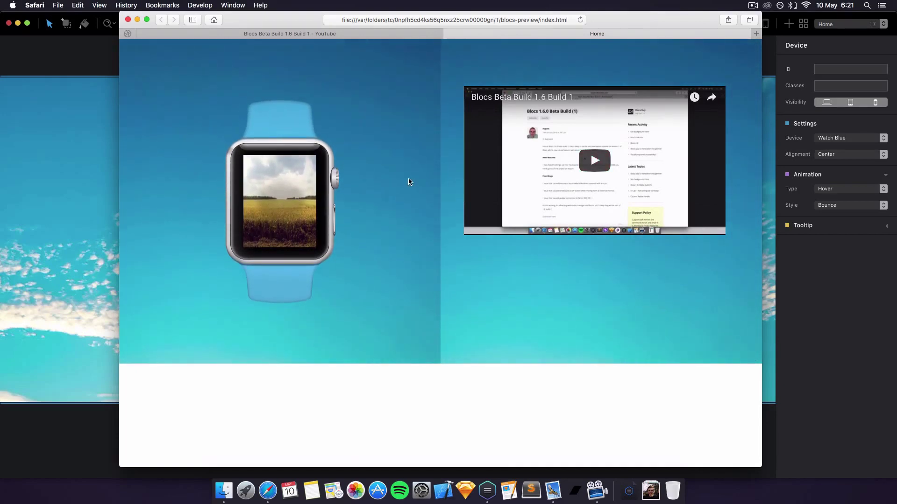
{"action": "left_click", "coordinate": [449, 34]}
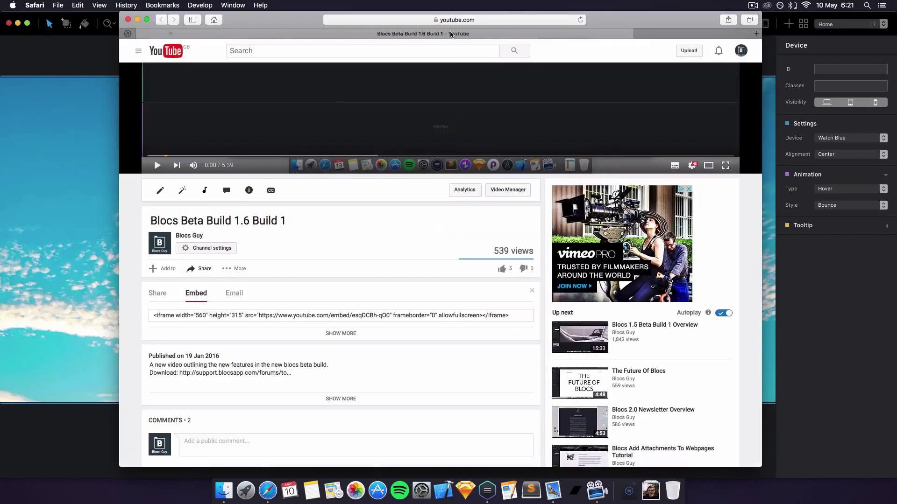
{"action": "left_click", "coordinate": [81, 137]}
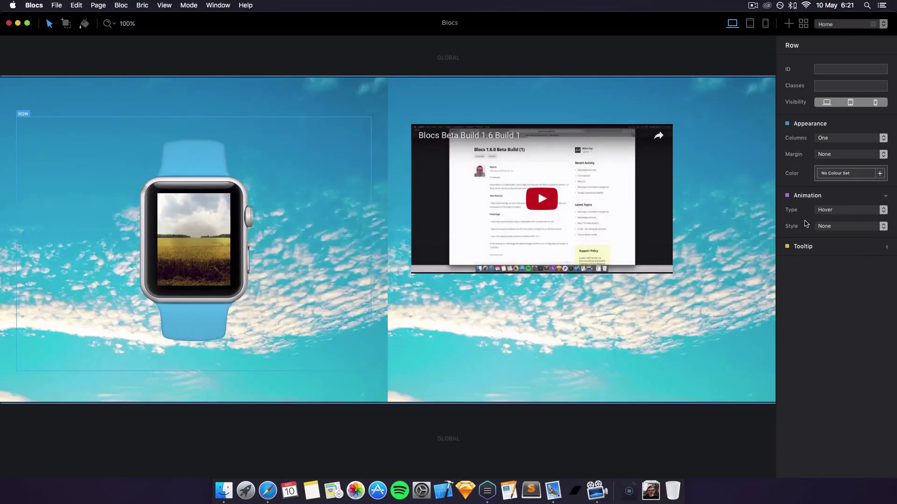
- Load blocsapp.com in Safari and scroll down to its pricing section
{"action": "left_click", "coordinate": [267, 490]}
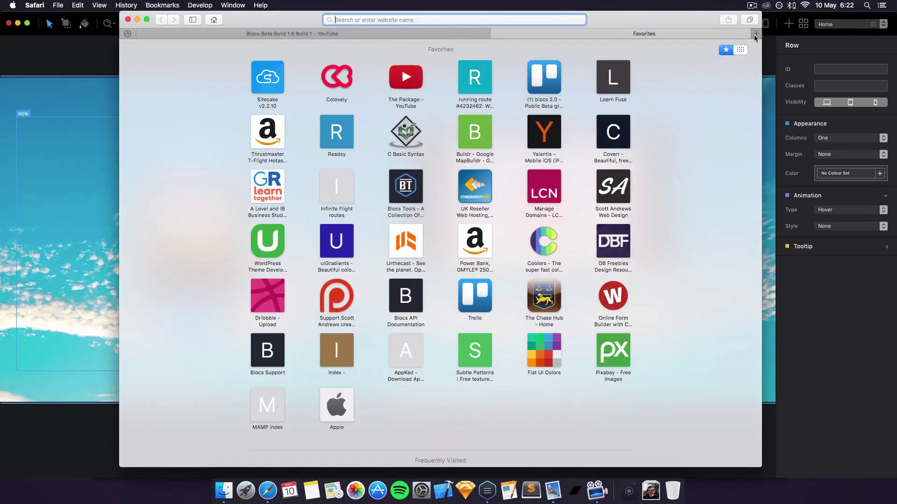
{"action": "type", "text": "blocsapp.com"}
{"action": "key", "text": "Return"}
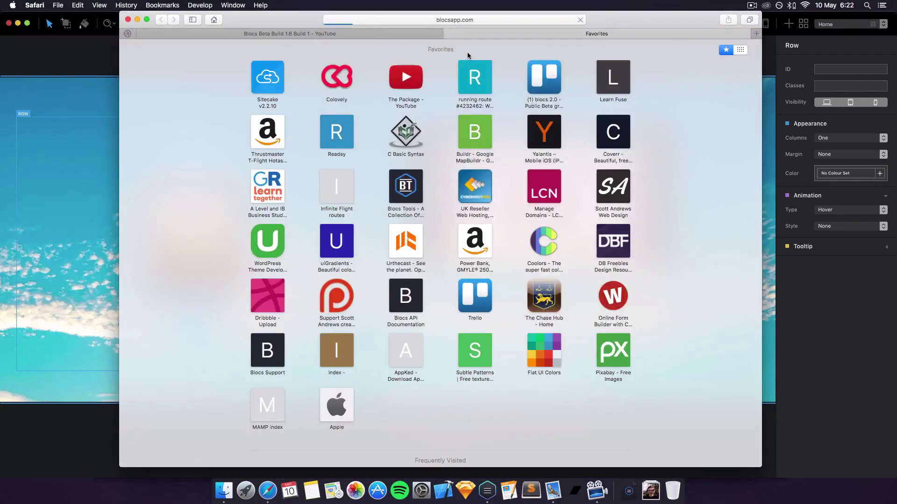
{"action": "scroll", "coordinate": [419, 84], "scroll_direction": "down", "scroll_amount": 20}
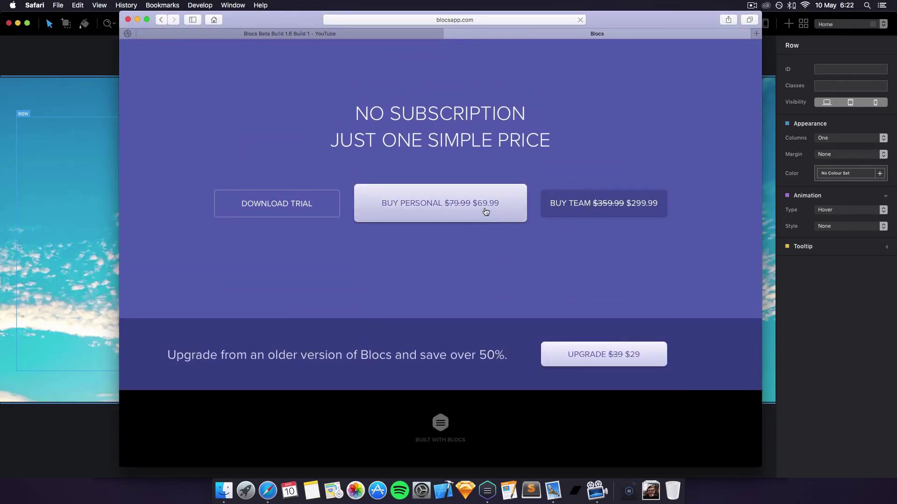
{"action": "scroll", "coordinate": [484, 210], "scroll_direction": "up", "scroll_amount": 2}
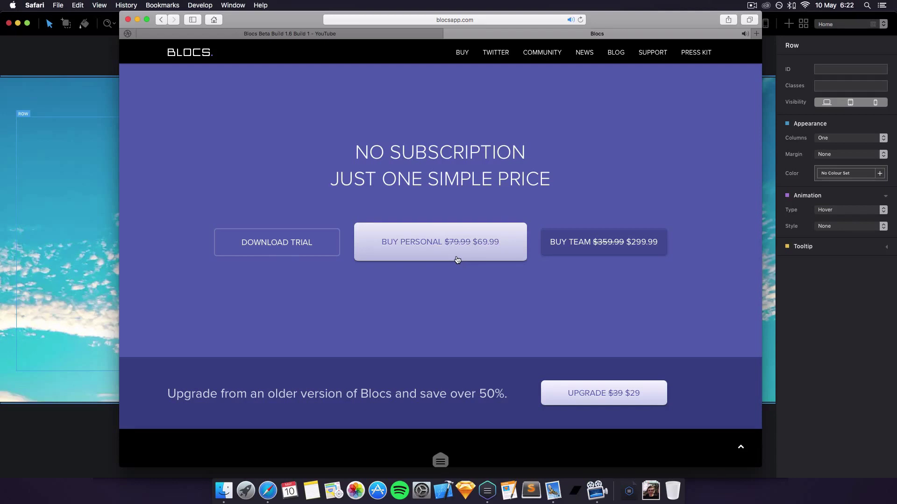
{"action": "scroll", "coordinate": [459, 262], "scroll_direction": "down", "scroll_amount": 2}
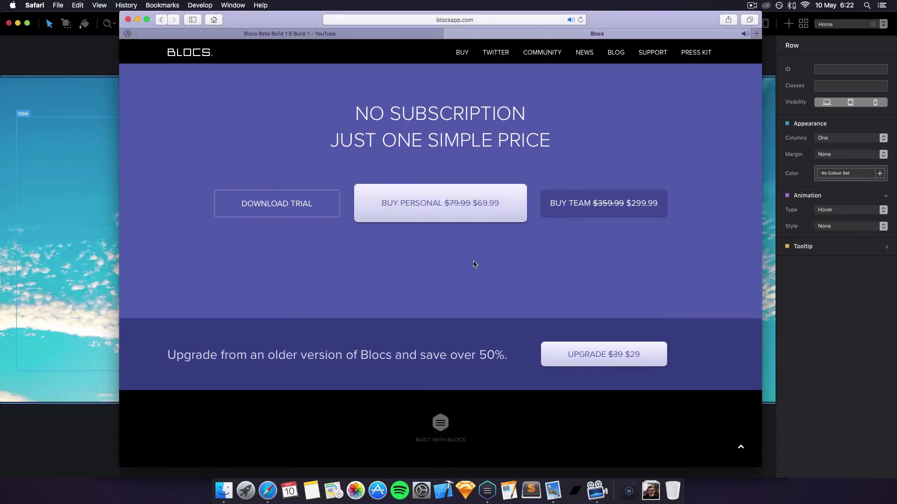
{"action": "left_click_drag", "start_coordinate": [355, 355], "coordinate": [380, 347]}
{"action": "left_click", "coordinate": [404, 348]}
- Start buying the Team edition at $299.99 and browse the uistore.io checkout and store pages
{"action": "left_click", "coordinate": [608, 203]}
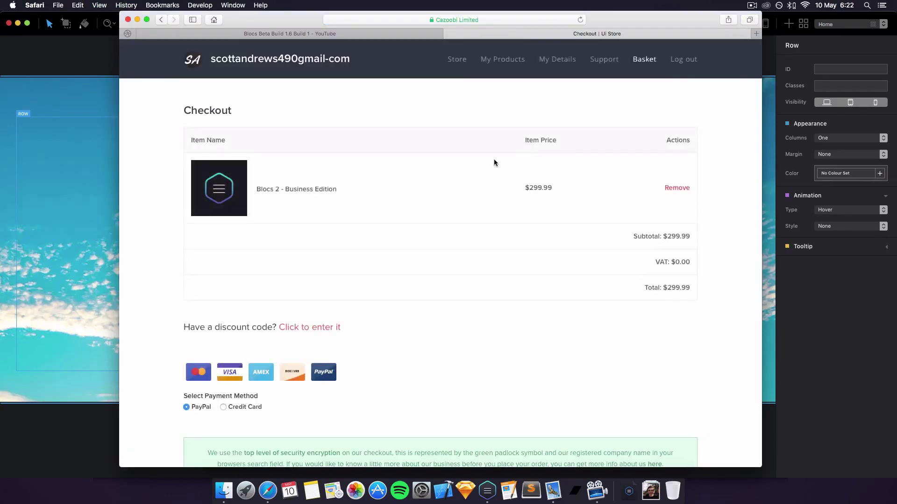
{"action": "scroll", "coordinate": [299, 179], "scroll_direction": "down", "scroll_amount": 10}
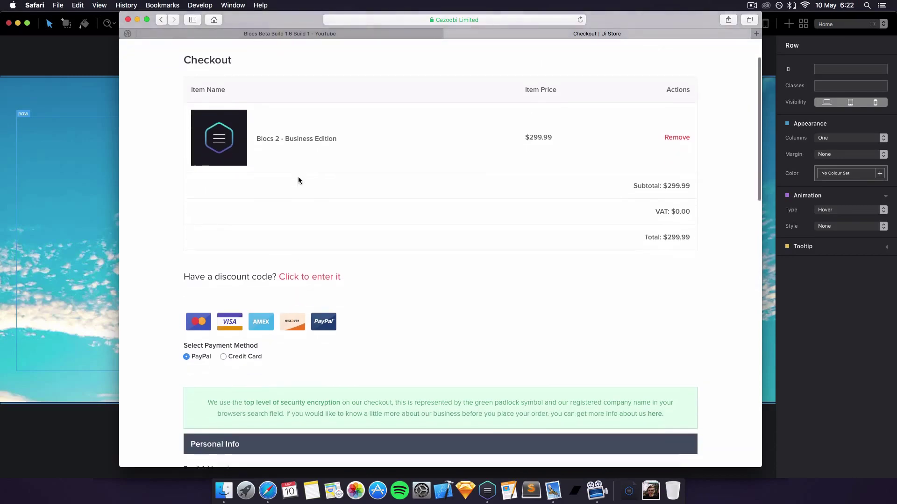
{"action": "scroll", "coordinate": [299, 180], "scroll_direction": "up", "scroll_amount": 10}
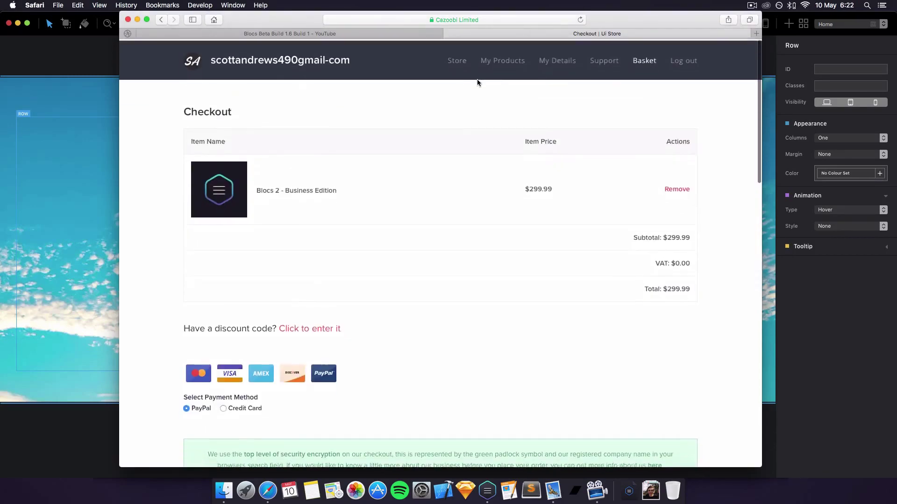
{"action": "left_click", "coordinate": [450, 60]}
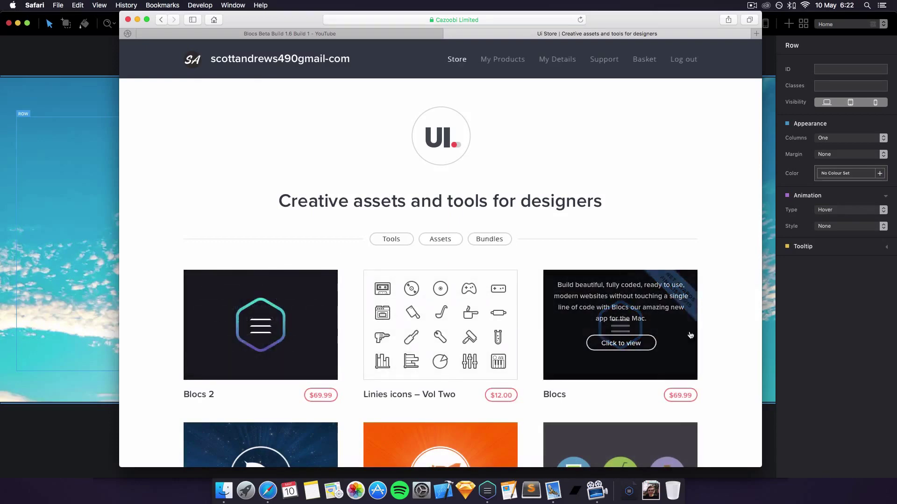
{"action": "scroll", "coordinate": [411, 138], "scroll_direction": "down", "scroll_amount": 2}
{"action": "scroll", "coordinate": [410, 134], "scroll_direction": "up", "scroll_amount": 2}
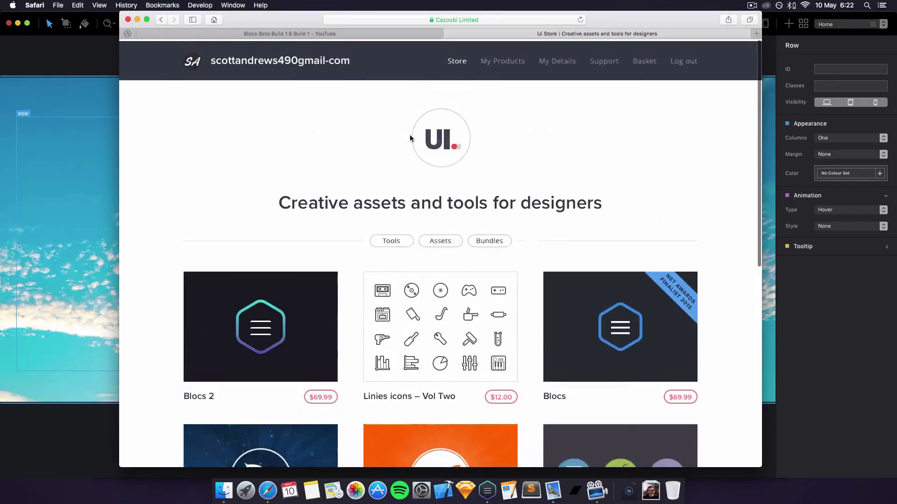
- Go back through the checkout to blocsapp.com and jump to the top of the page
{"action": "left_click", "coordinate": [161, 20]}
{"action": "left_click", "coordinate": [161, 20]}
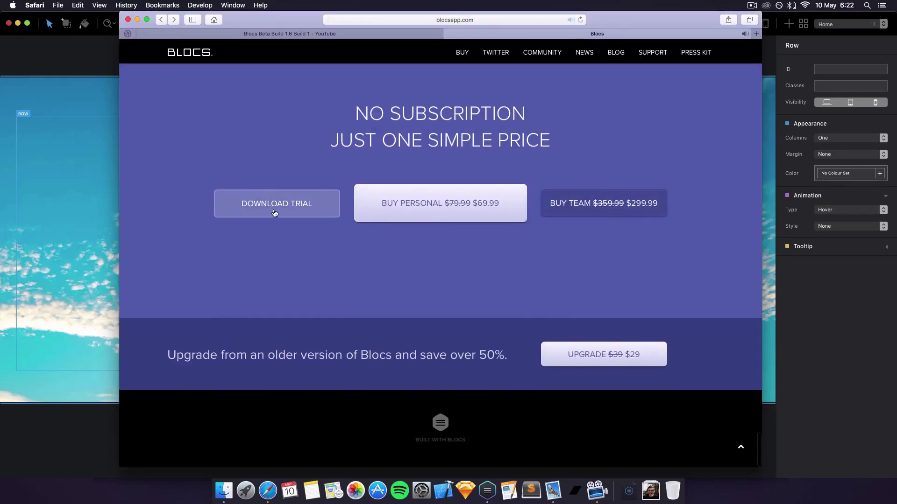
{"action": "left_click", "coordinate": [741, 449]}
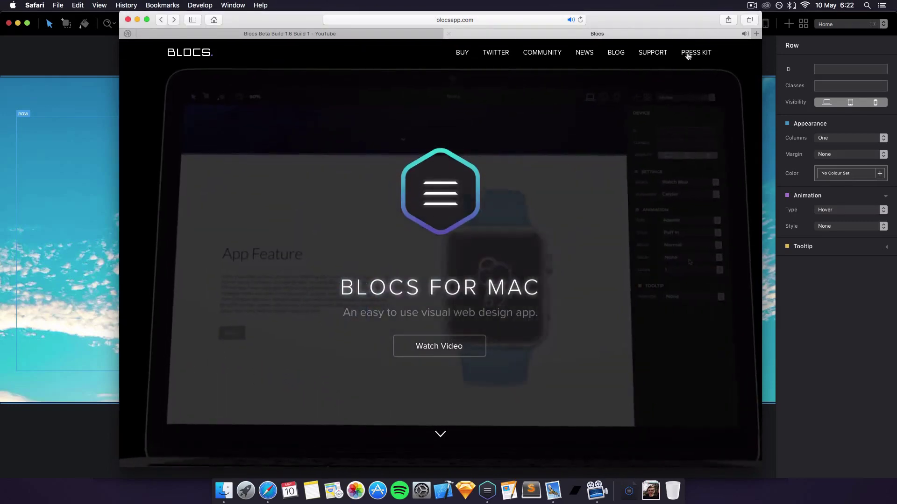
- Scroll through blocsapp.com's feature sections down to the 'One Simple Price' pricing
{"action": "scroll", "coordinate": [664, 83], "scroll_direction": "down", "scroll_amount": 5}
{"action": "scroll", "coordinate": [664, 83], "scroll_direction": "down", "scroll_amount": 15}
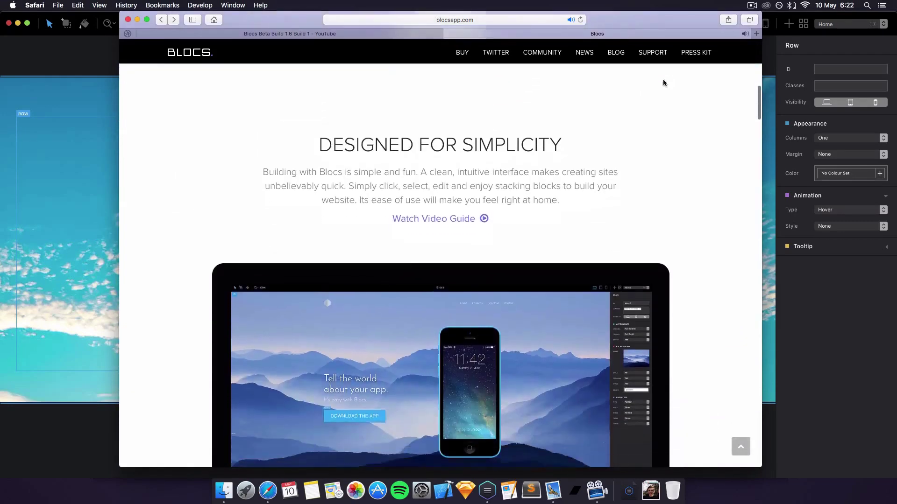
{"action": "scroll", "coordinate": [665, 82], "scroll_direction": "down", "scroll_amount": 3}
{"action": "scroll", "coordinate": [665, 83], "scroll_direction": "up", "scroll_amount": 4}
{"action": "scroll", "coordinate": [665, 83], "scroll_direction": "down", "scroll_amount": 1}
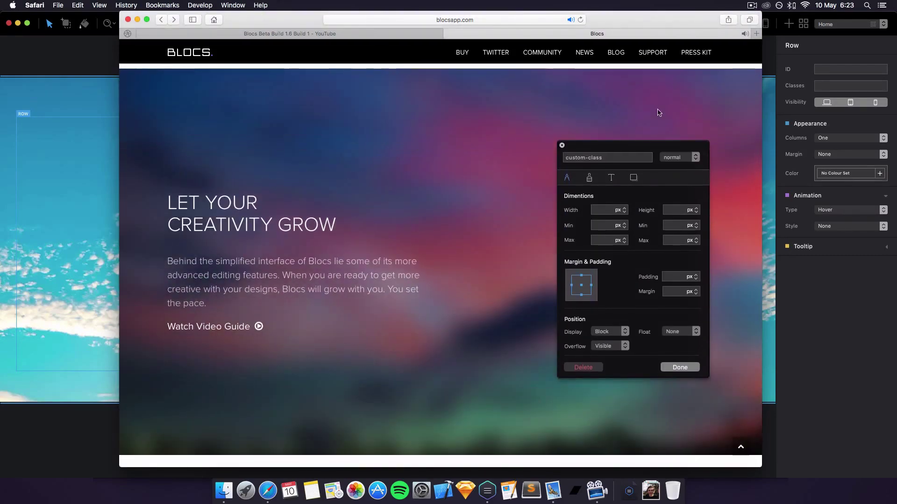
{"action": "scroll", "coordinate": [423, 141], "scroll_direction": "down", "scroll_amount": 15}
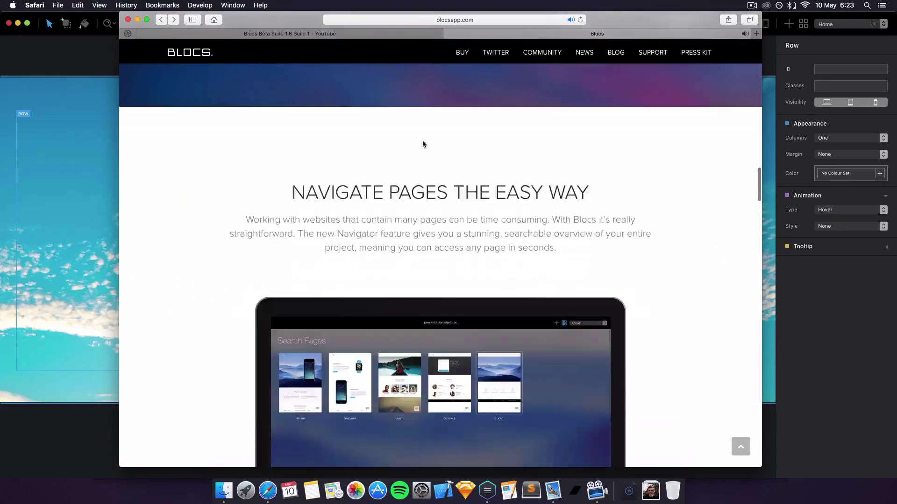
{"action": "scroll", "coordinate": [424, 144], "scroll_direction": "down", "scroll_amount": 20}
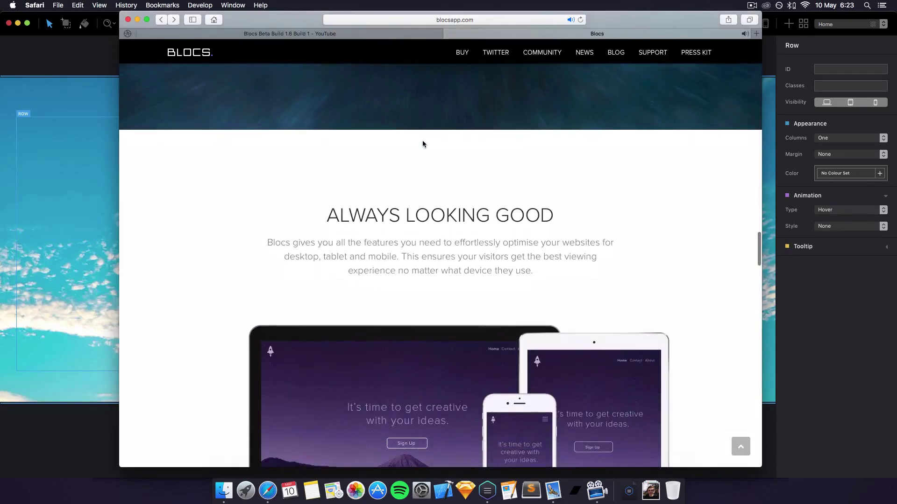
{"action": "scroll", "coordinate": [423, 144], "scroll_direction": "down", "scroll_amount": 15}
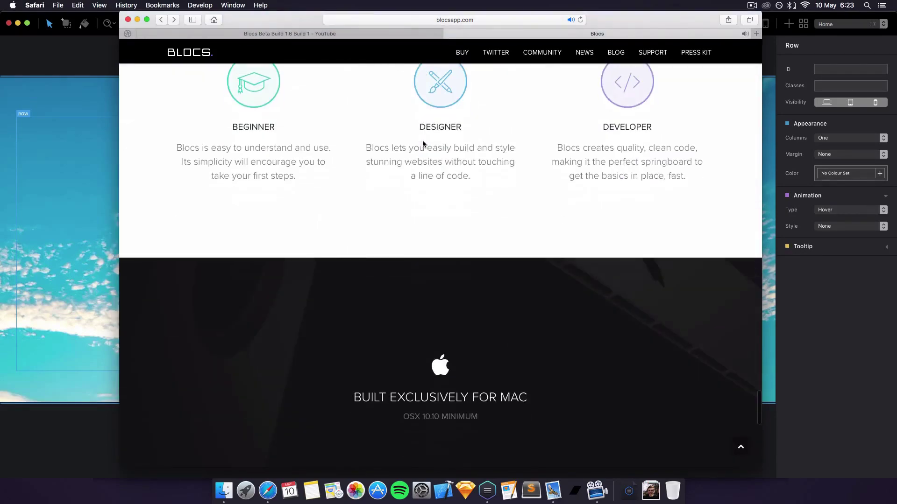
{"action": "scroll", "coordinate": [423, 144], "scroll_direction": "down", "scroll_amount": 7}
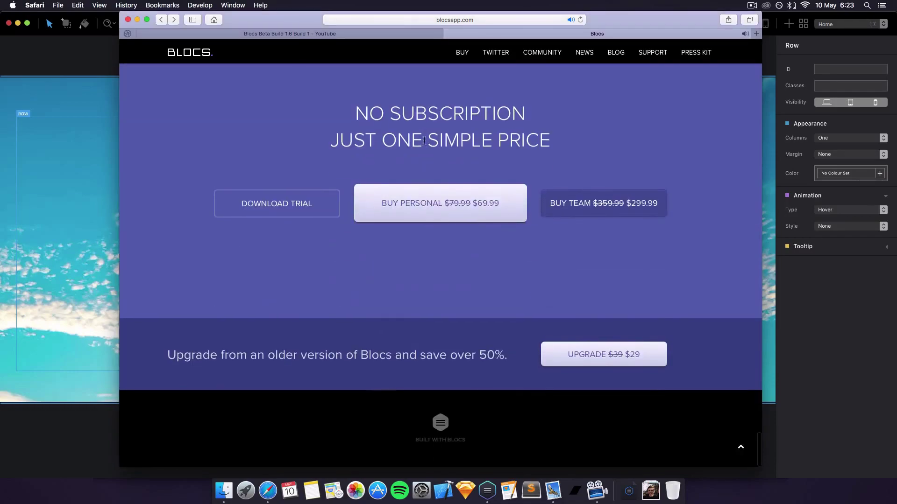